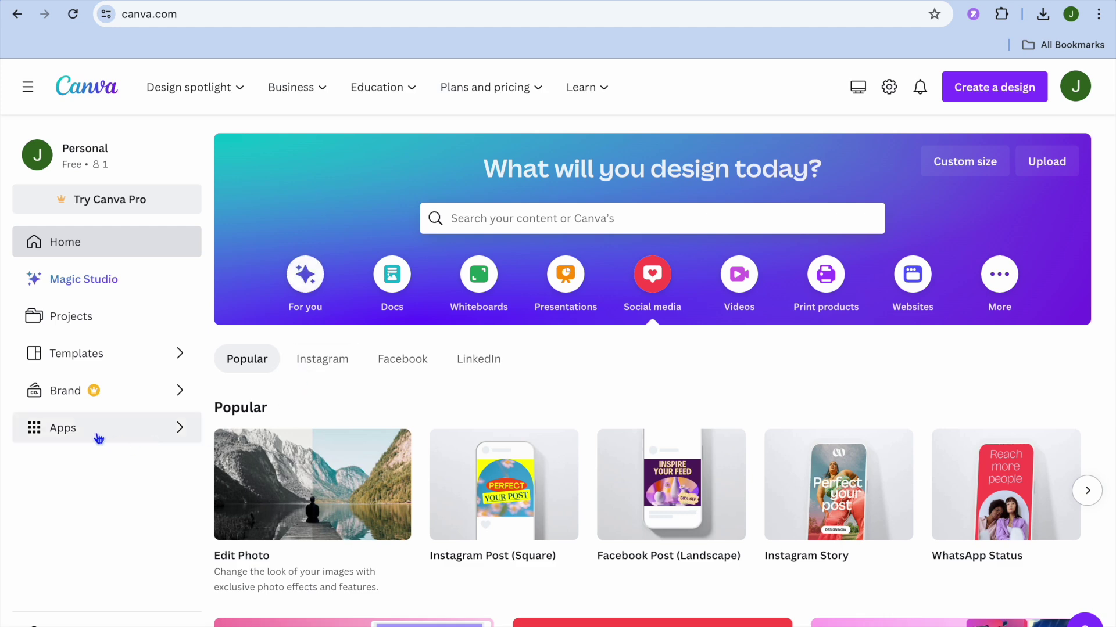
Step: Open Apps from the Canva home sidebar and go to the app search box
{"action": "left_click", "coordinate": [78, 437]}
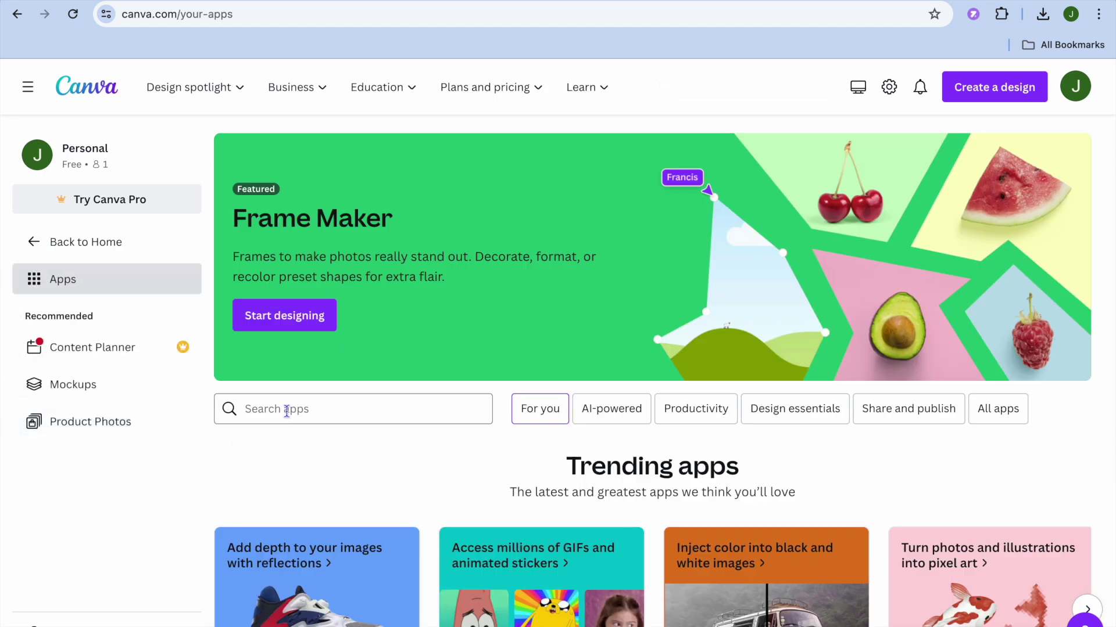
{"action": "left_click", "coordinate": [285, 413]}
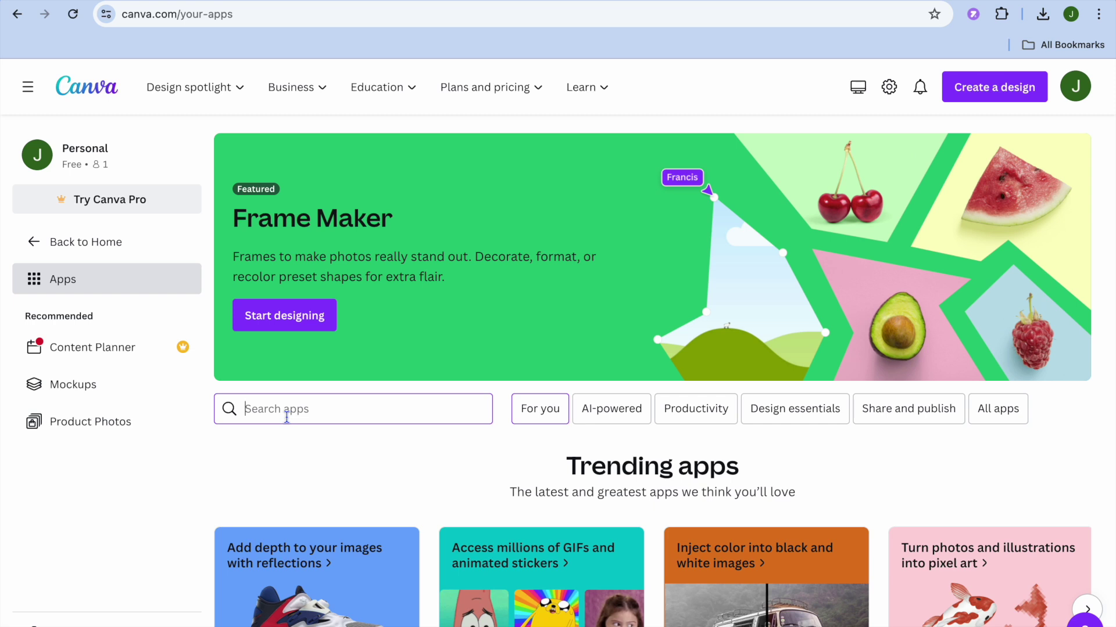
Step: Search apps for 'ai videos' and open DeepReel AI Videos from the 59 results
{"action": "type", "text": "ai"}
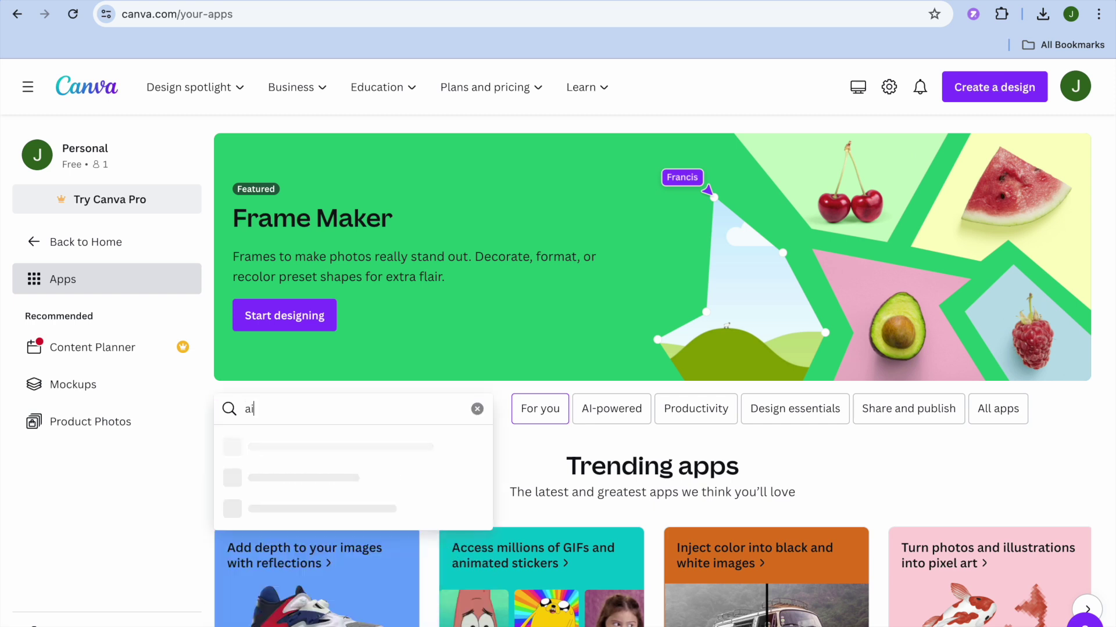
{"action": "type", "text": " vi"}
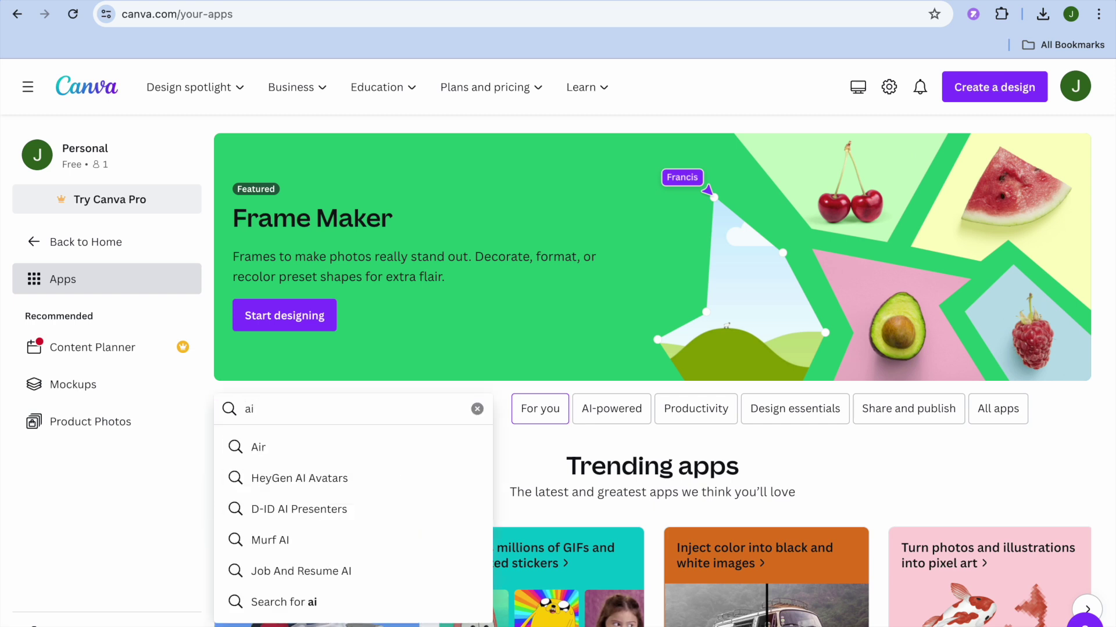
{"action": "type", "text": "deos"}
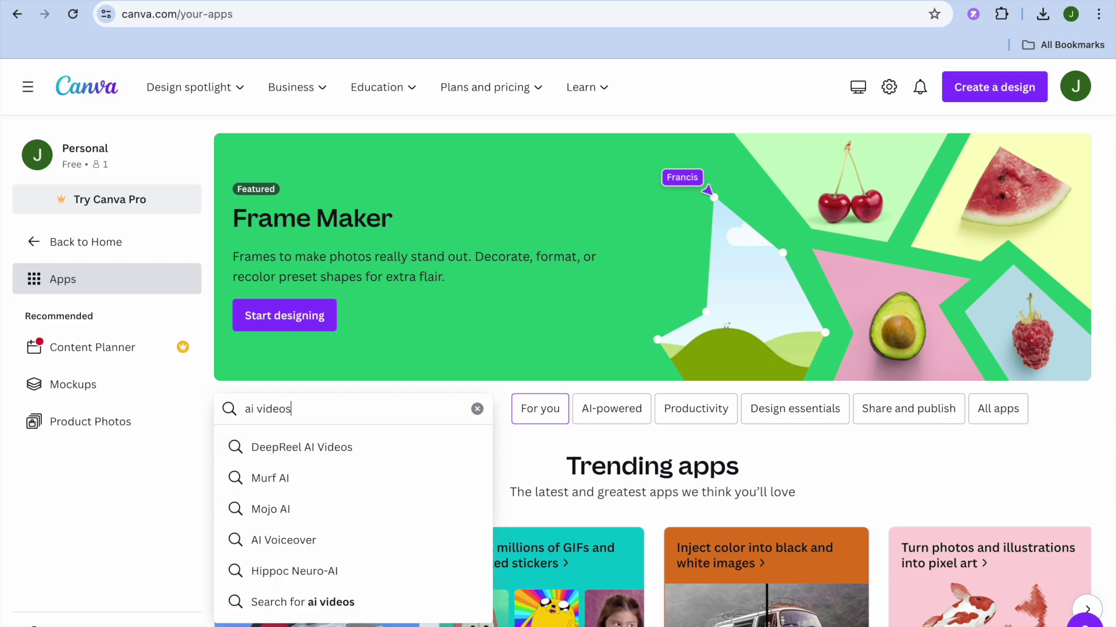
{"action": "left_click", "coordinate": [325, 610]}
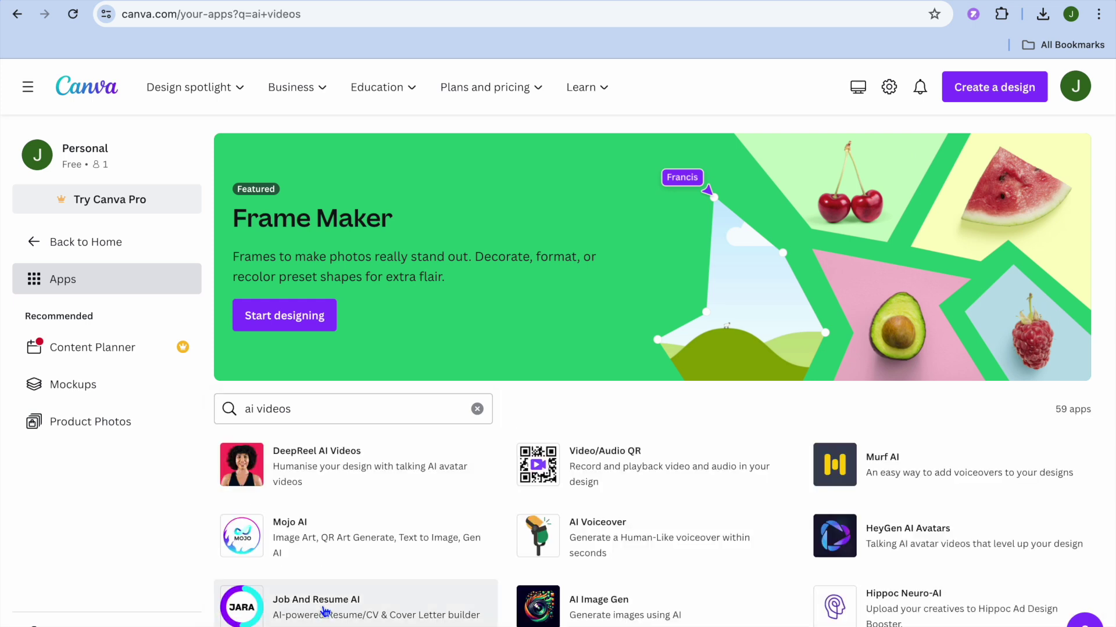
{"action": "scroll", "coordinate": [589, 407], "scroll_direction": "down", "scroll_amount": 2}
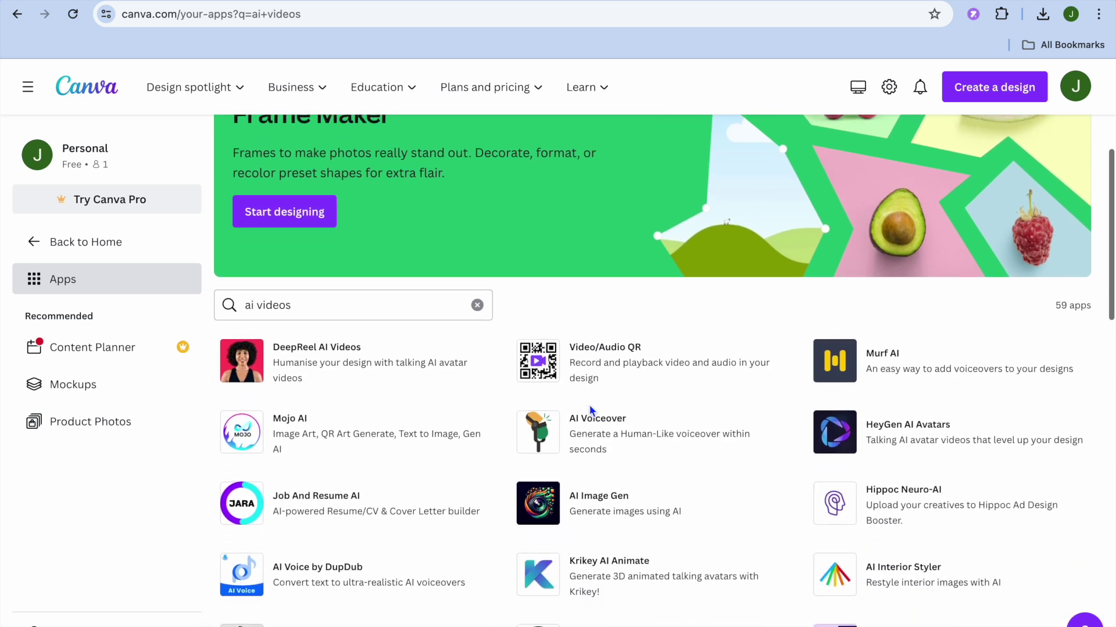
{"action": "scroll", "coordinate": [590, 410], "scroll_direction": "down", "scroll_amount": 1}
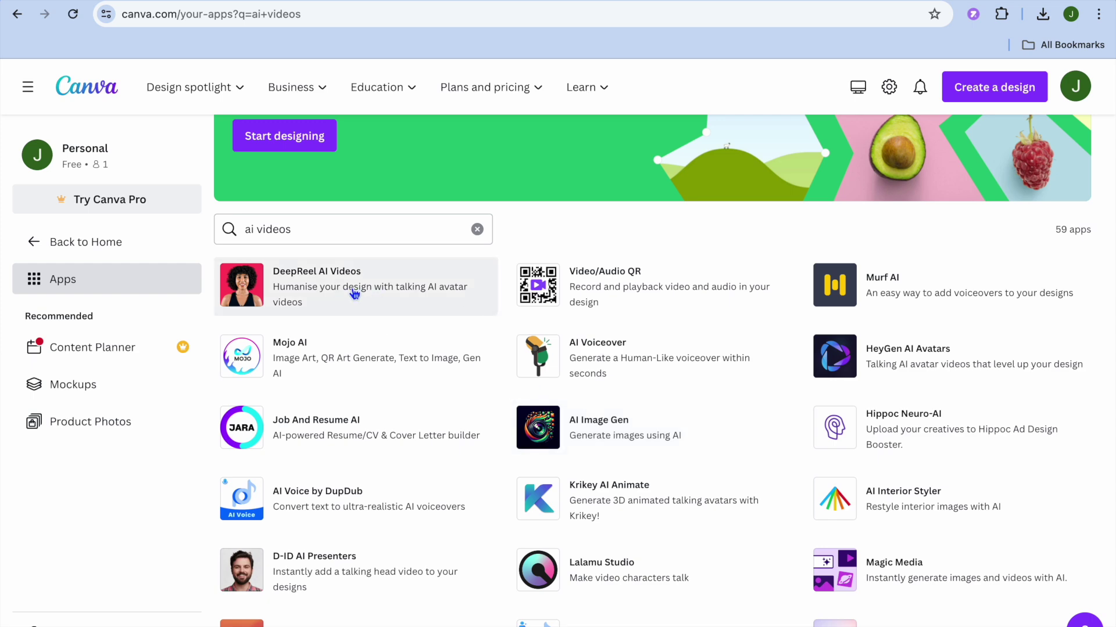
{"action": "left_click", "coordinate": [354, 293]}
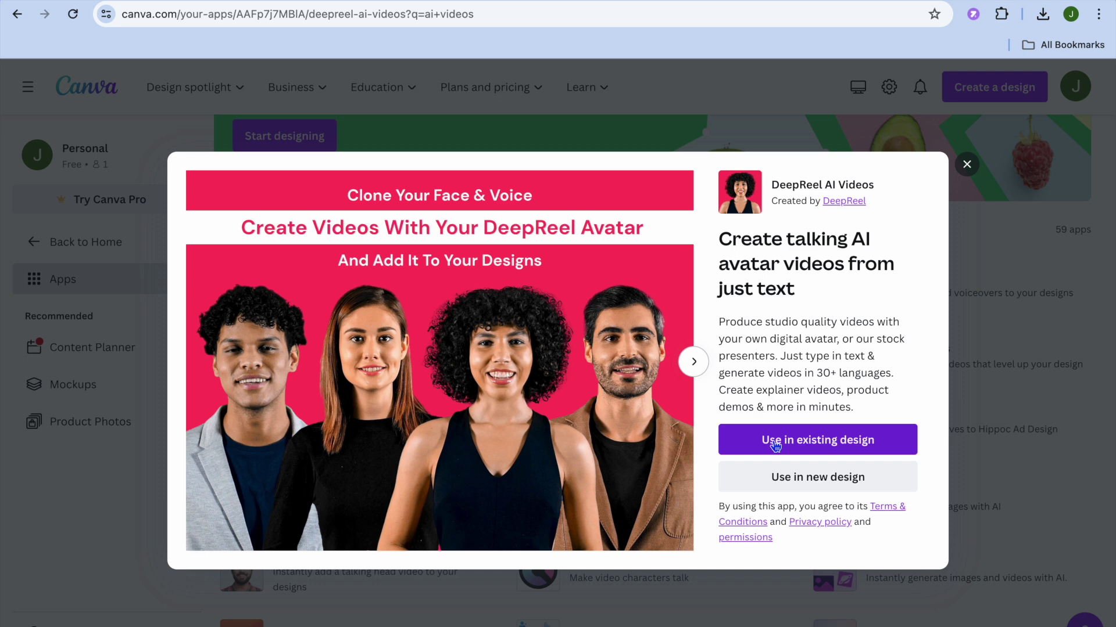
Step: Use DeepReel AI Videos in a new 1920×1080 px video design
{"action": "left_click", "coordinate": [768, 490]}
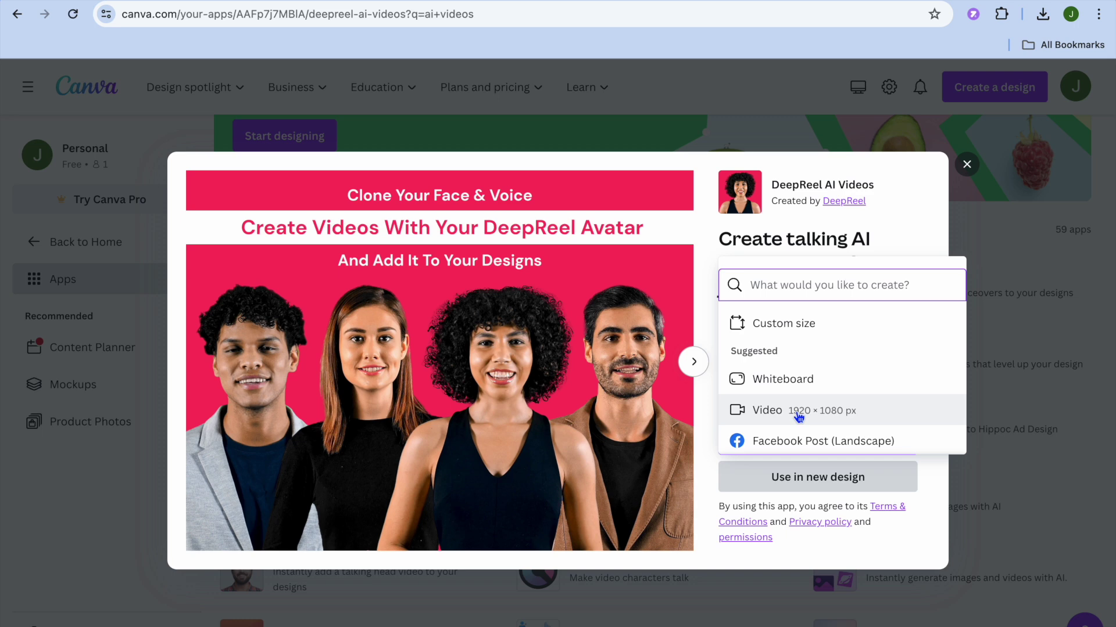
{"action": "left_click", "coordinate": [800, 414]}
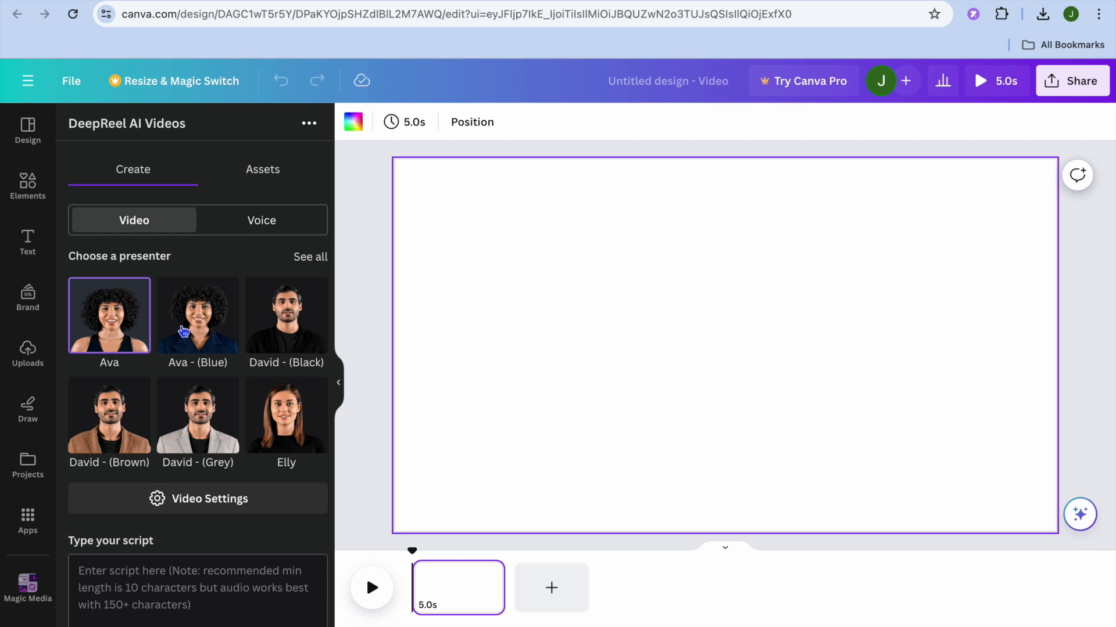
Step: Pick Ava as the DeepReel presenter and bring up the Video Settings page
{"action": "left_click", "coordinate": [183, 330]}
{"action": "left_click", "coordinate": [129, 326]}
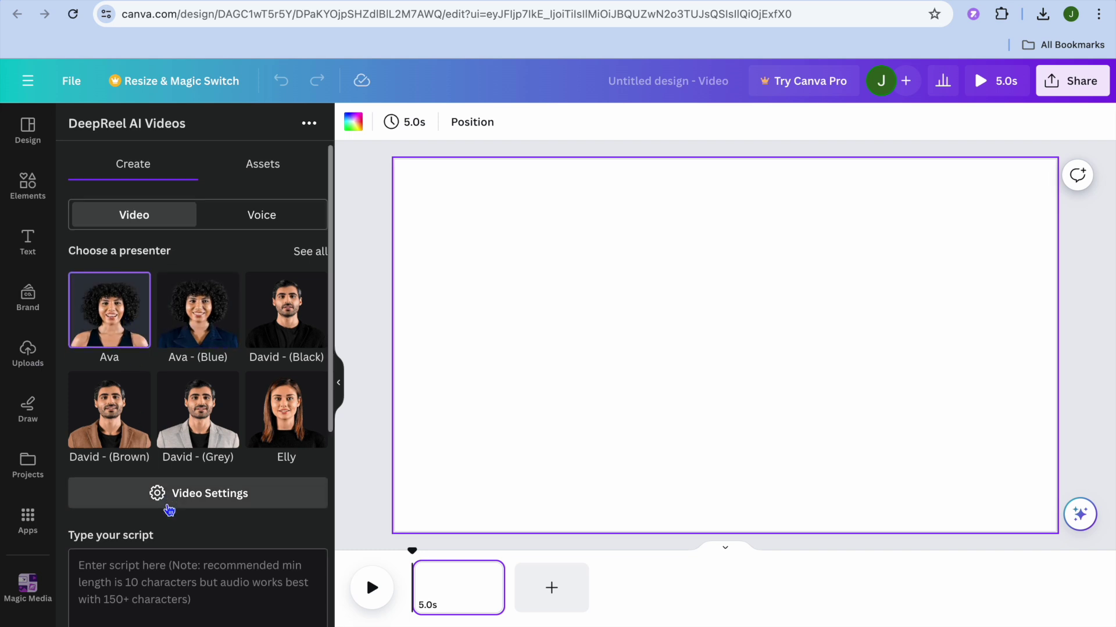
{"action": "scroll", "coordinate": [166, 510], "scroll_direction": "down", "scroll_amount": 4}
{"action": "left_click", "coordinate": [199, 294]}
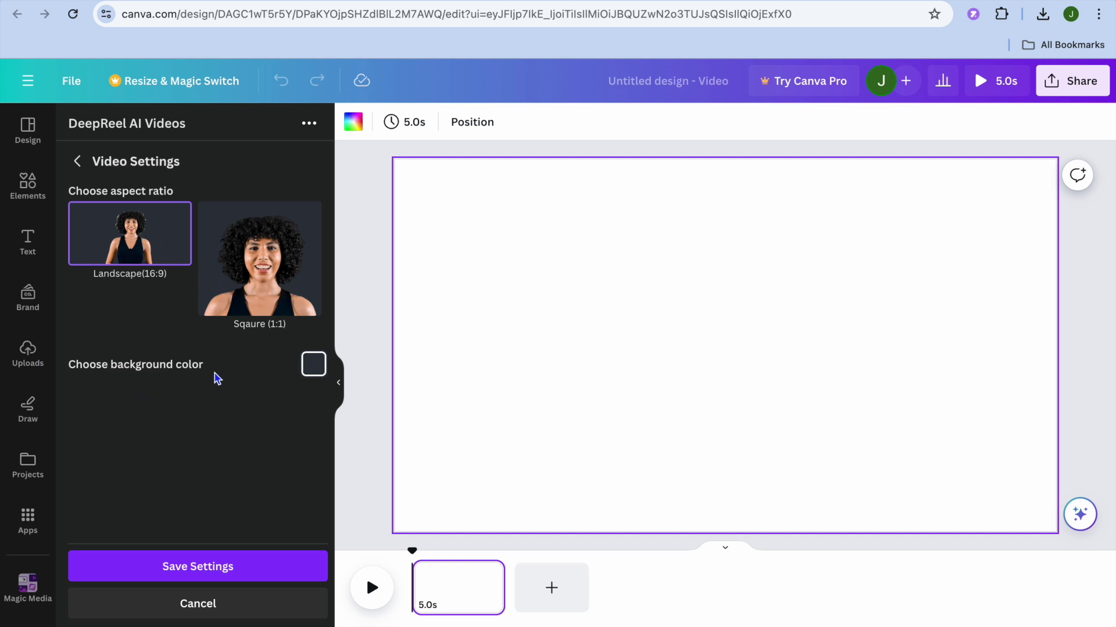
Step: Save a landscape 16:9 video with a dark blue background (RGB 33, 91, 166)
{"action": "left_click", "coordinate": [318, 368]}
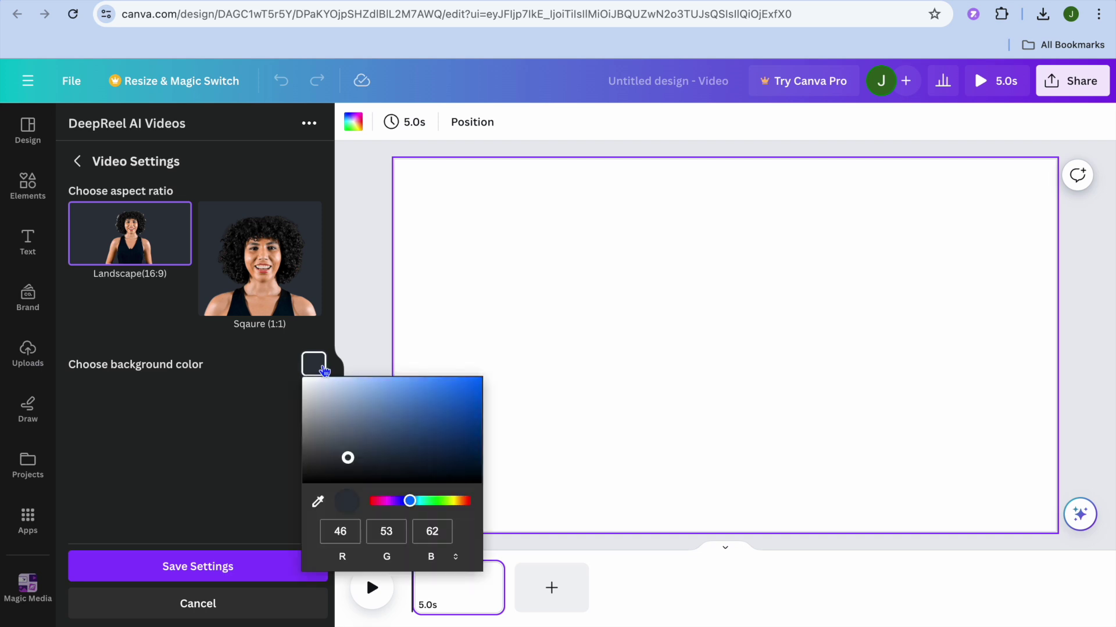
{"action": "left_click", "coordinate": [477, 383]}
{"action": "left_click", "coordinate": [466, 391]}
{"action": "left_click", "coordinate": [444, 415]}
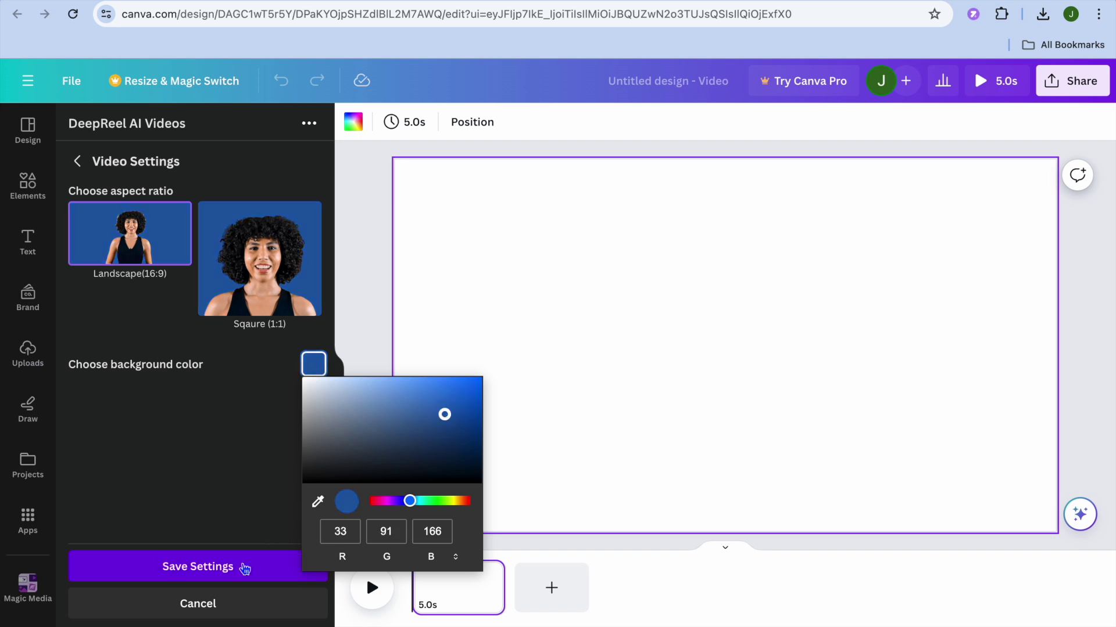
{"action": "left_click", "coordinate": [242, 566]}
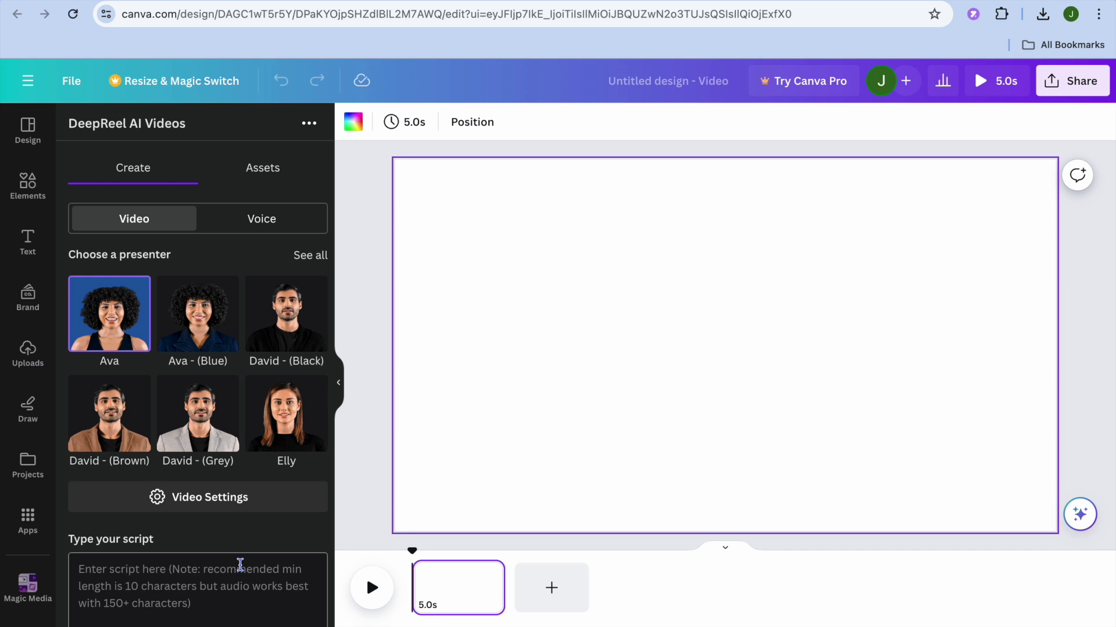
{"action": "scroll", "coordinate": [240, 565], "scroll_direction": "down", "scroll_amount": 5}
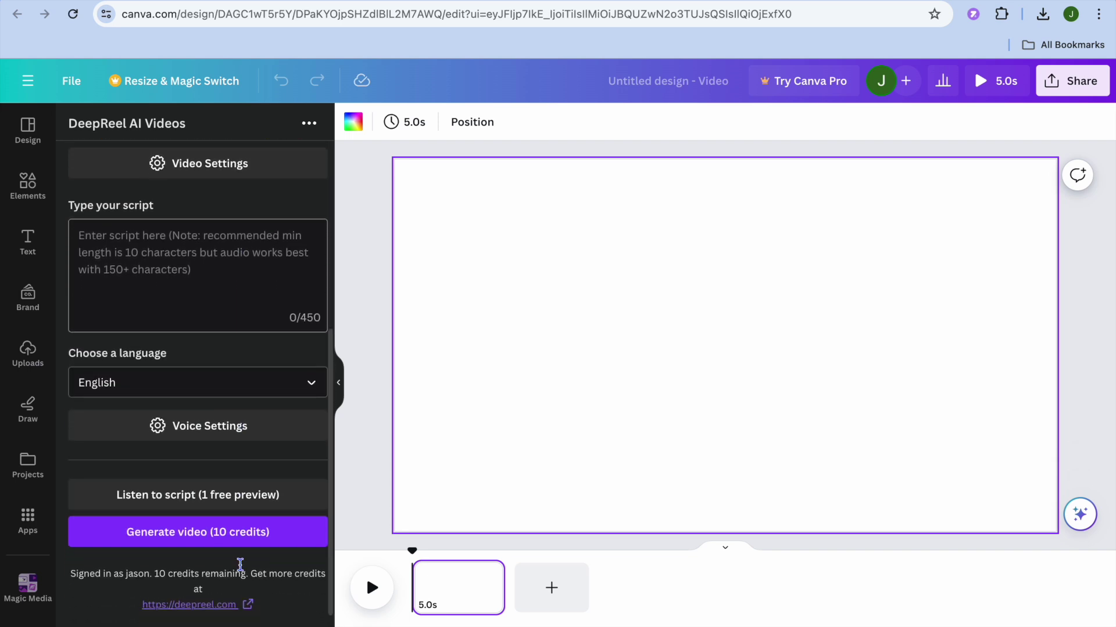
Step: Enter the English script 'hello good morning' and save the presenter's voice settings
{"action": "left_click", "coordinate": [108, 247]}
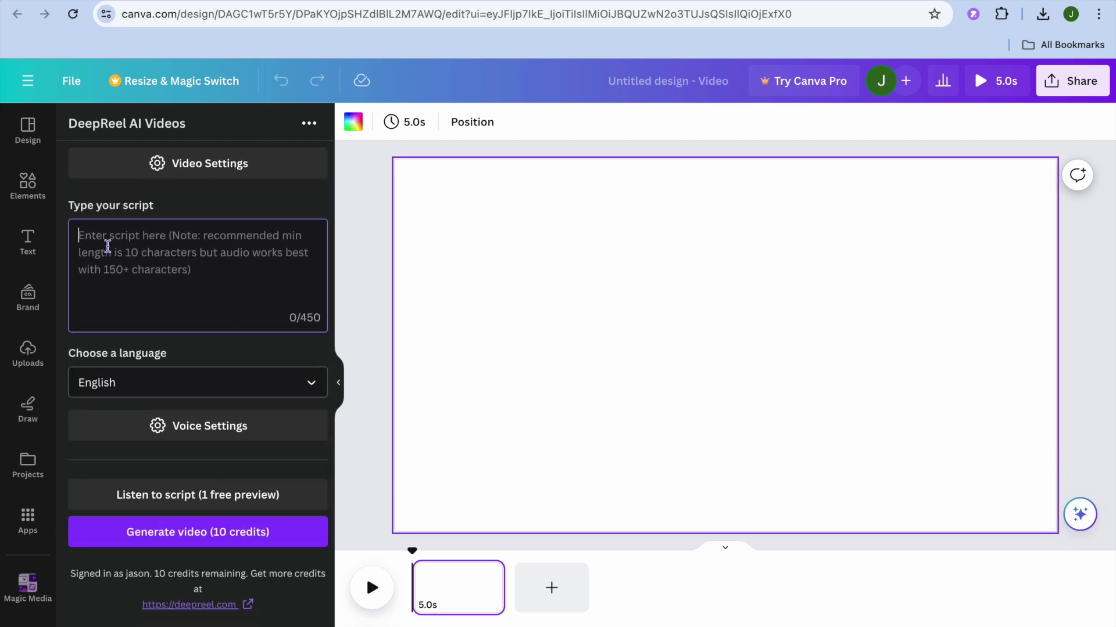
{"action": "type", "text": "hello good morning"}
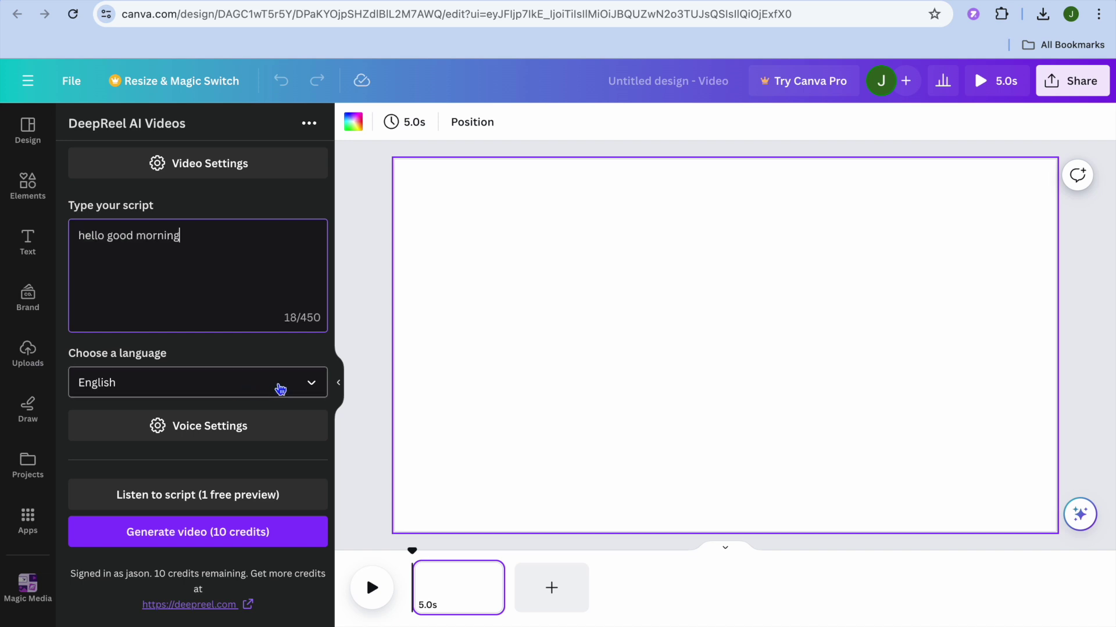
{"action": "left_click", "coordinate": [306, 388]}
{"action": "left_click", "coordinate": [306, 388]}
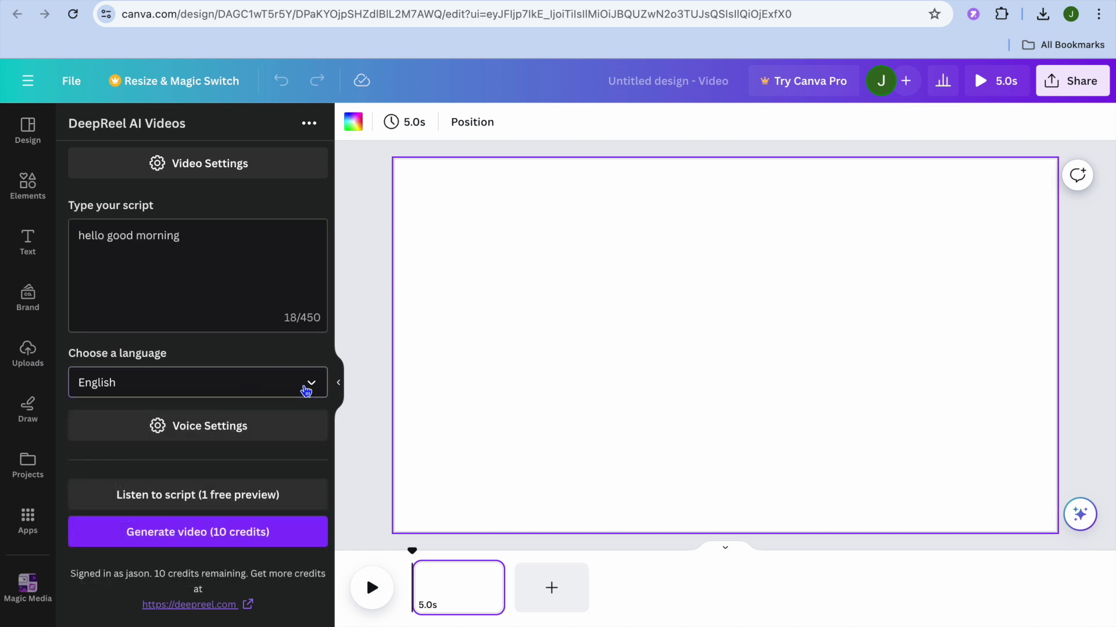
{"action": "left_click", "coordinate": [247, 433]}
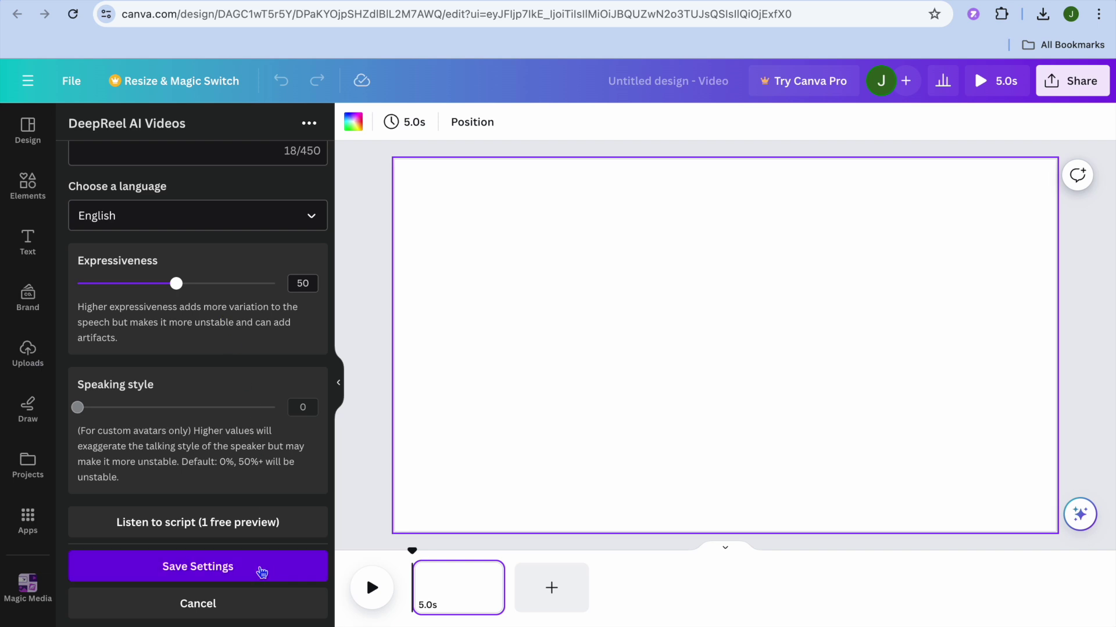
{"action": "left_click", "coordinate": [245, 575]}
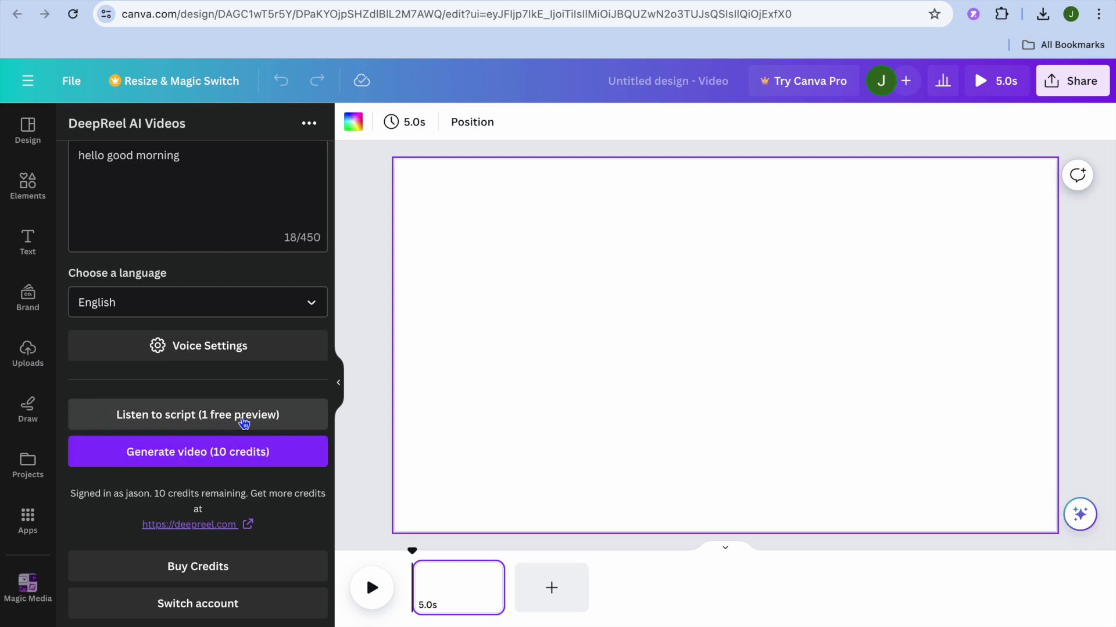
Step: Generate the Ava presenter video from the script, using 10 credits
{"action": "scroll", "coordinate": [263, 427], "scroll_direction": "up", "scroll_amount": 1}
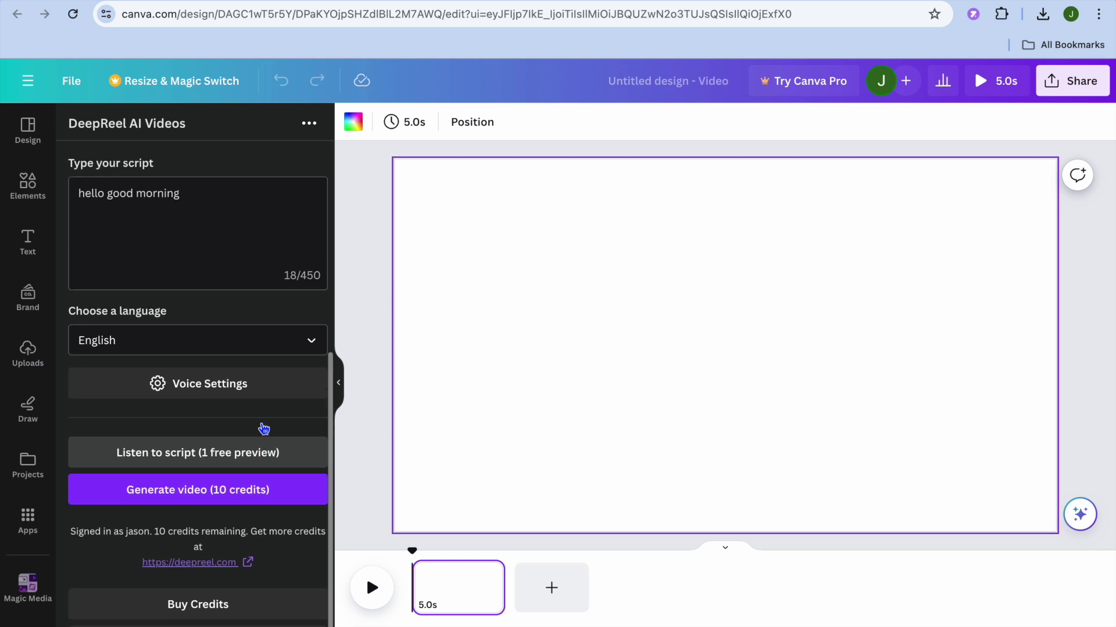
{"action": "left_click", "coordinate": [265, 503]}
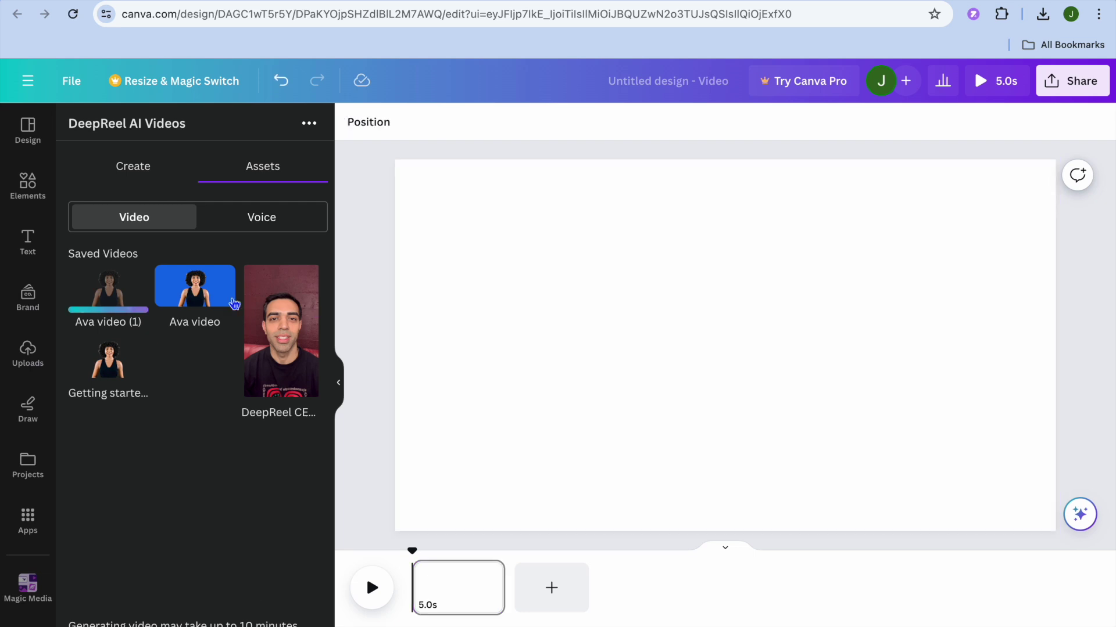
Step: Place the finished 1.6s blue-background Ava video on the design's page
{"action": "left_click", "coordinate": [201, 296]}
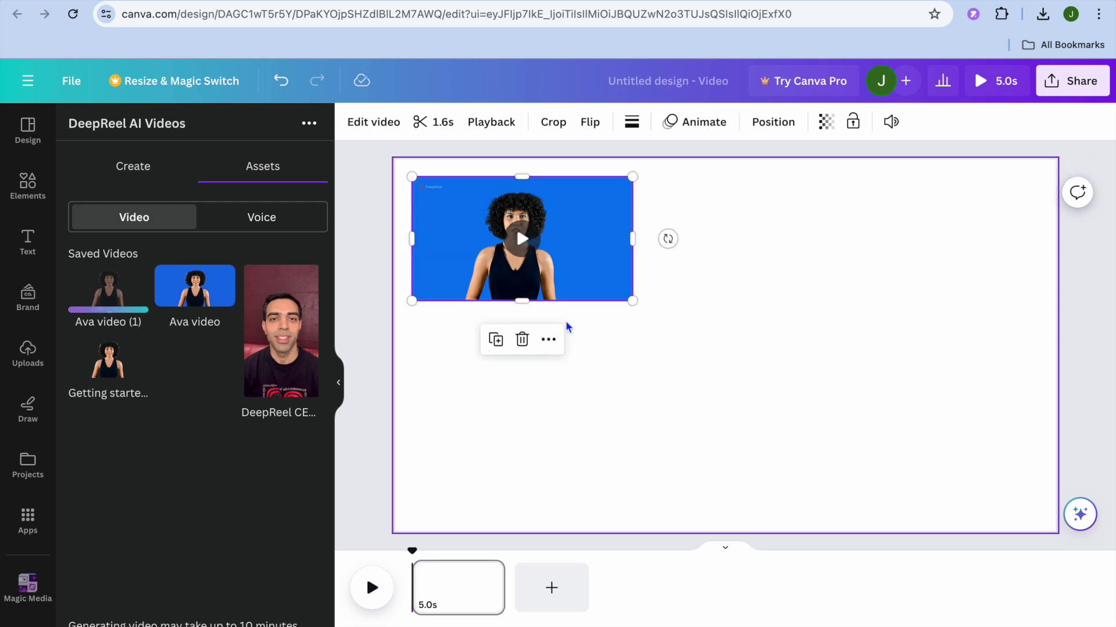
Step: Set the Ava video as the page background and play it back
{"action": "left_click", "coordinate": [548, 342]}
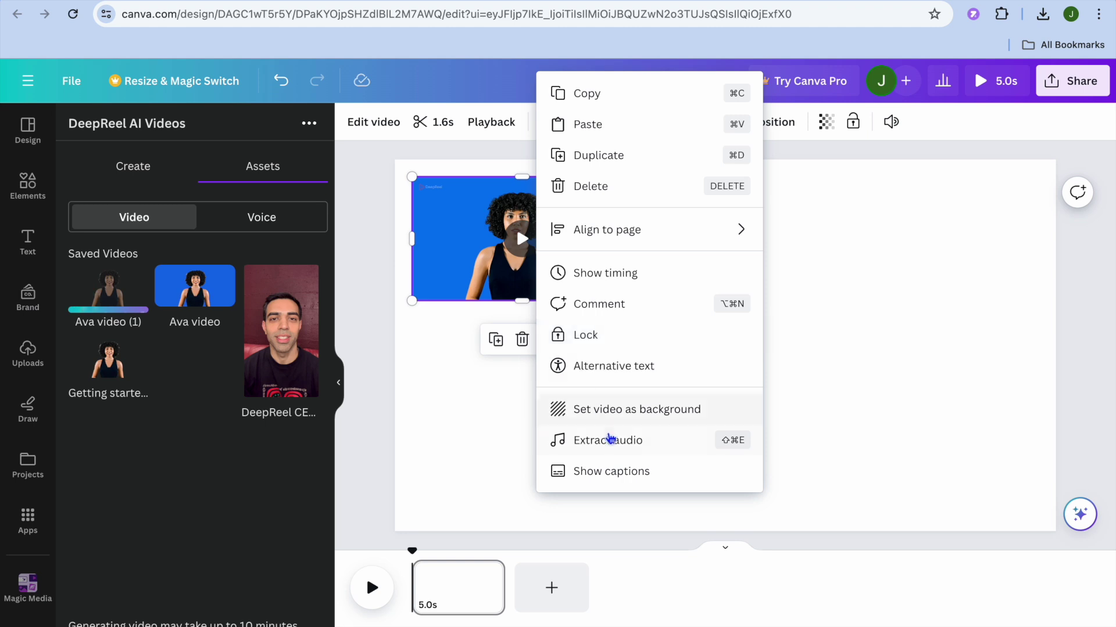
{"action": "left_click", "coordinate": [581, 412]}
{"action": "left_click", "coordinate": [714, 348]}
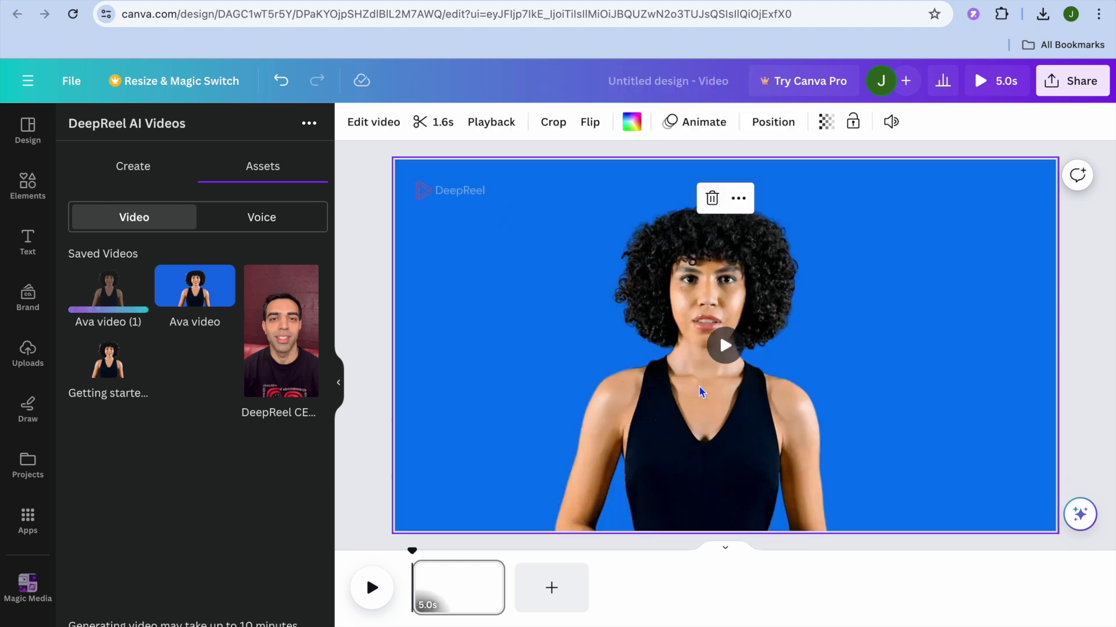
{"action": "left_click", "coordinate": [720, 349]}
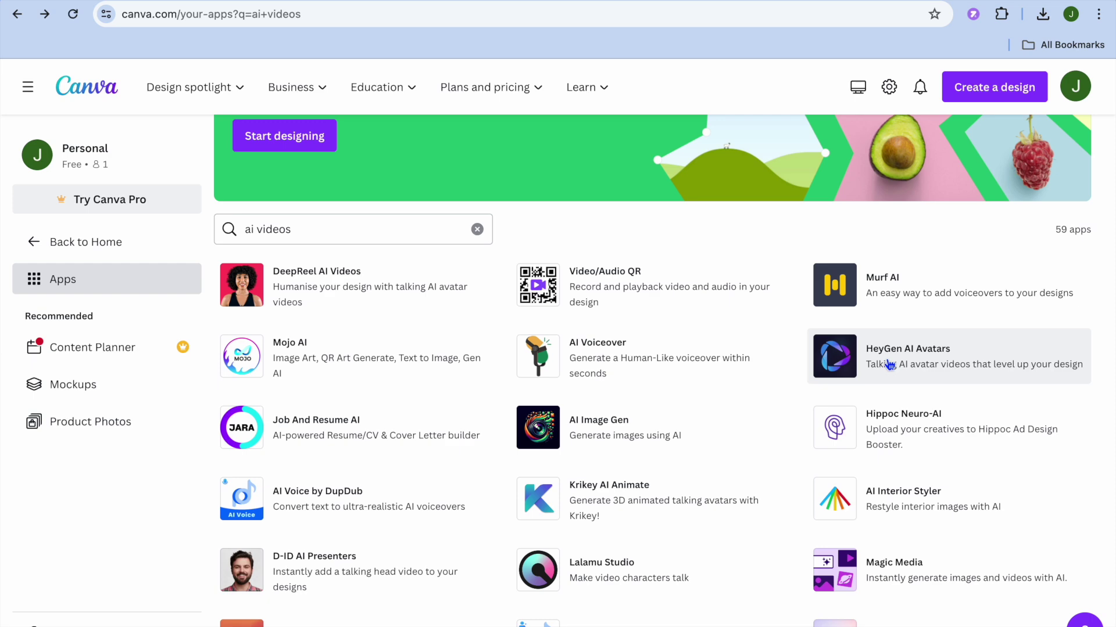
Step: Open HeyGen AI Avatars and use it in a new blank Video design
{"action": "left_click", "coordinate": [888, 365]}
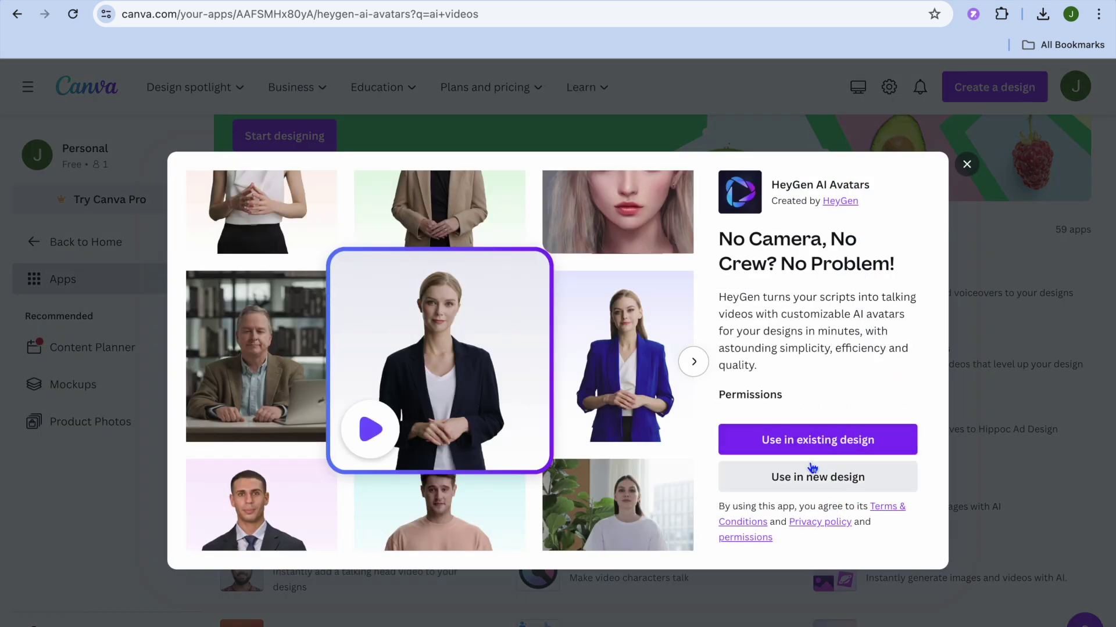
{"action": "left_click", "coordinate": [836, 479]}
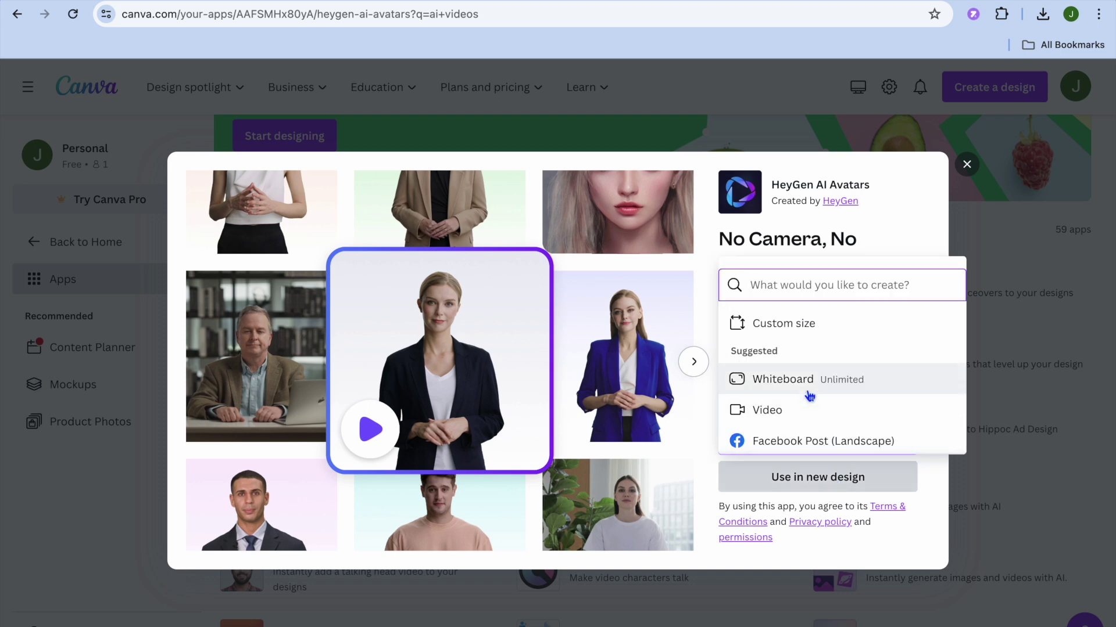
{"action": "left_click", "coordinate": [813, 413]}
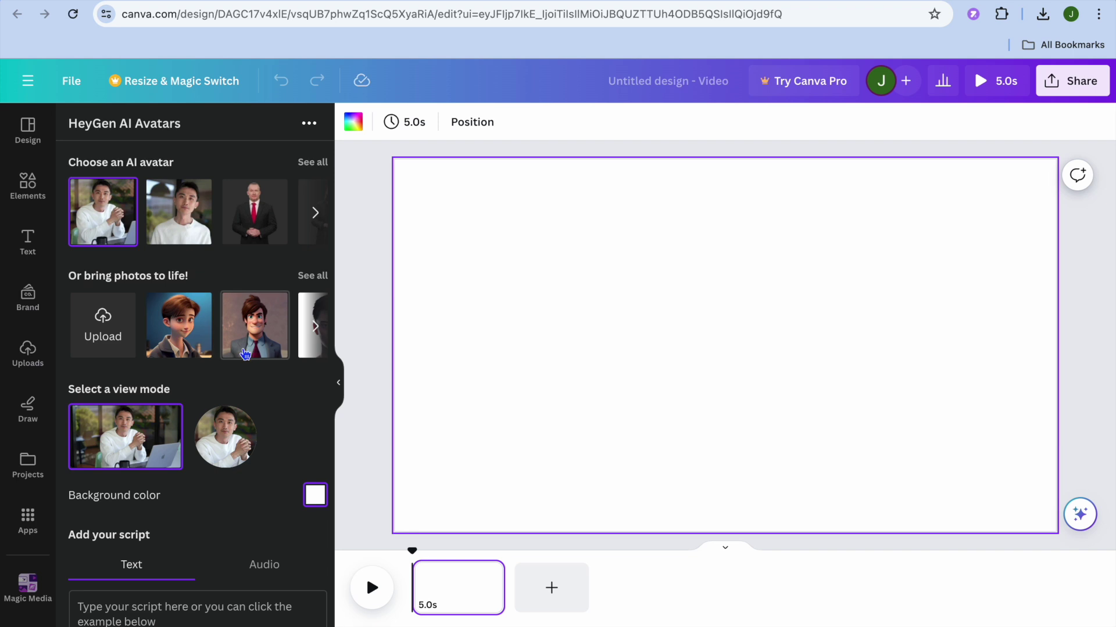
Step: Browse the avatar sets and fill the script with 'Nice to meet you. I'm your presenter today.'
{"action": "left_click", "coordinate": [315, 216]}
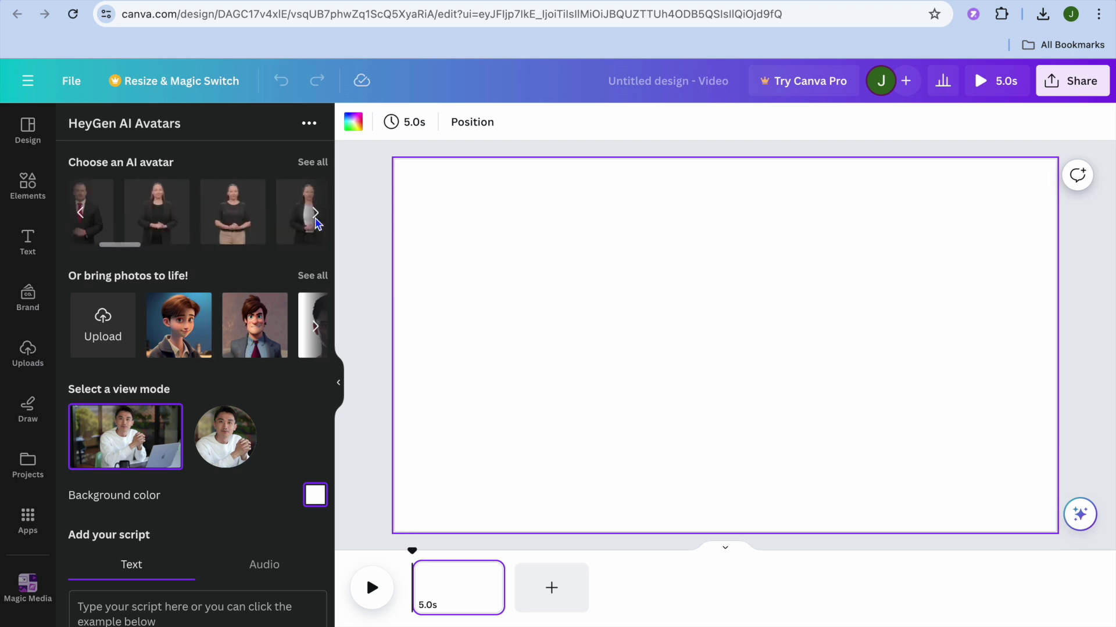
{"action": "left_click", "coordinate": [87, 220]}
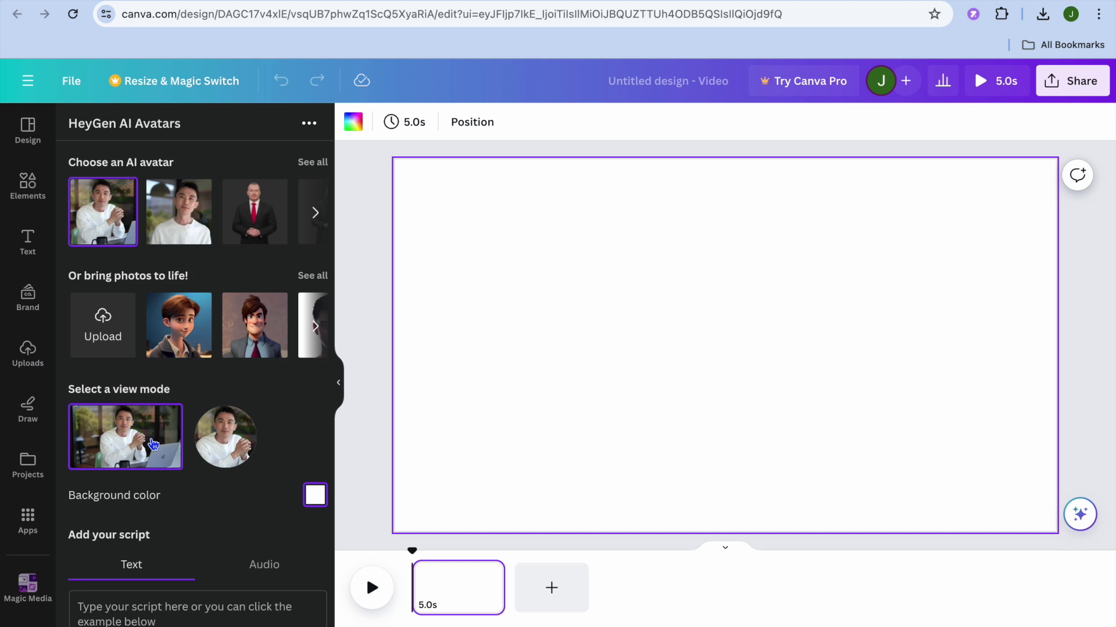
{"action": "scroll", "coordinate": [242, 507], "scroll_direction": "down", "scroll_amount": 3}
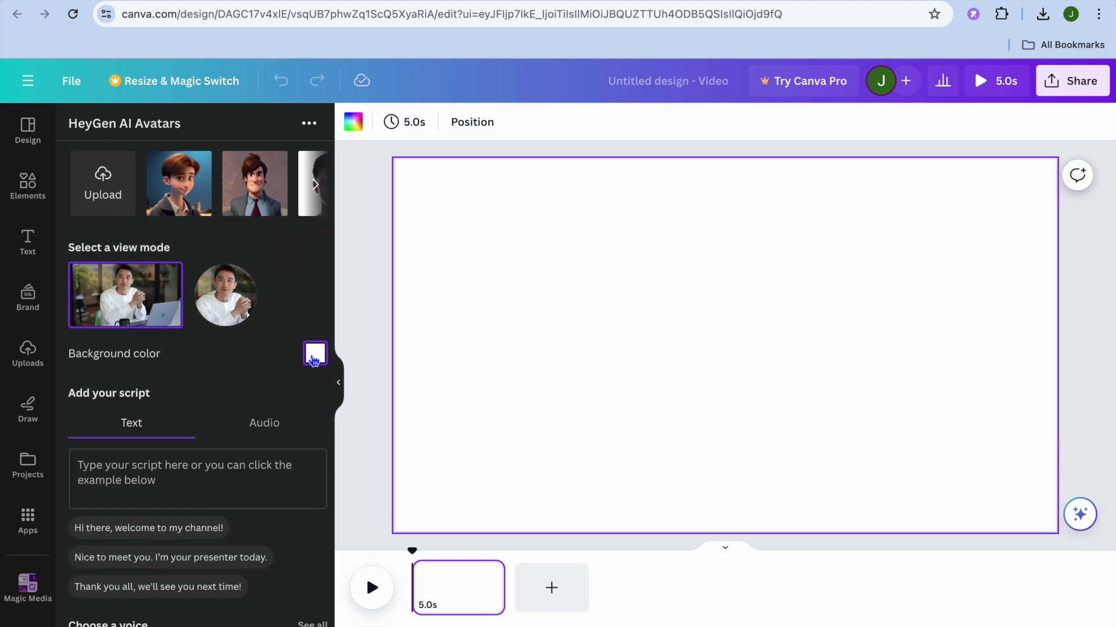
{"action": "scroll", "coordinate": [276, 410], "scroll_direction": "down", "scroll_amount": 3}
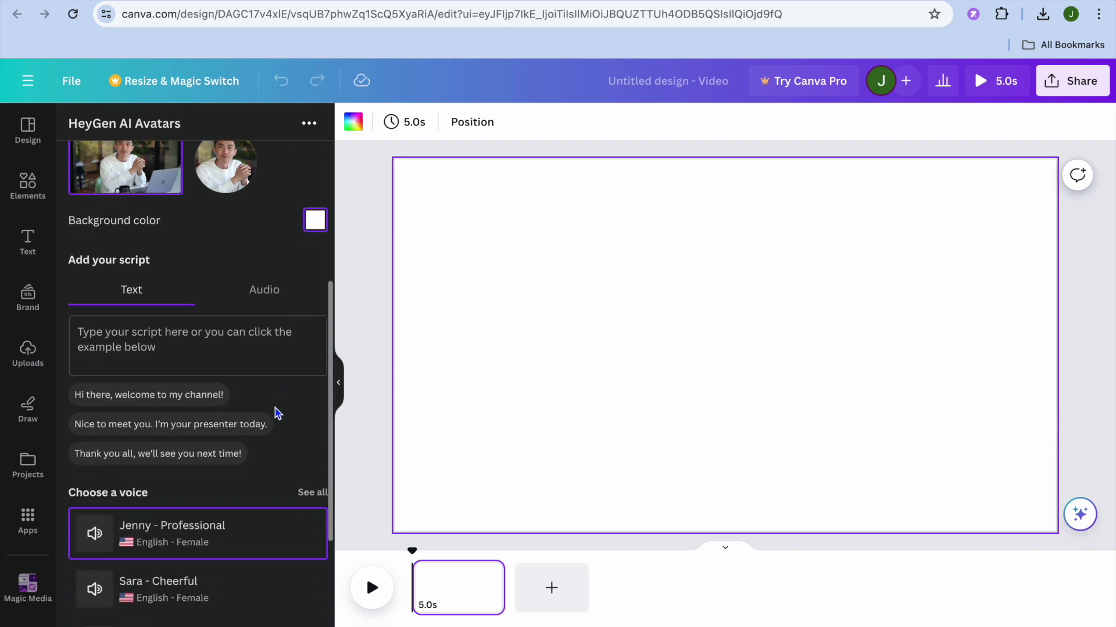
{"action": "scroll", "coordinate": [274, 408], "scroll_direction": "down", "scroll_amount": 1}
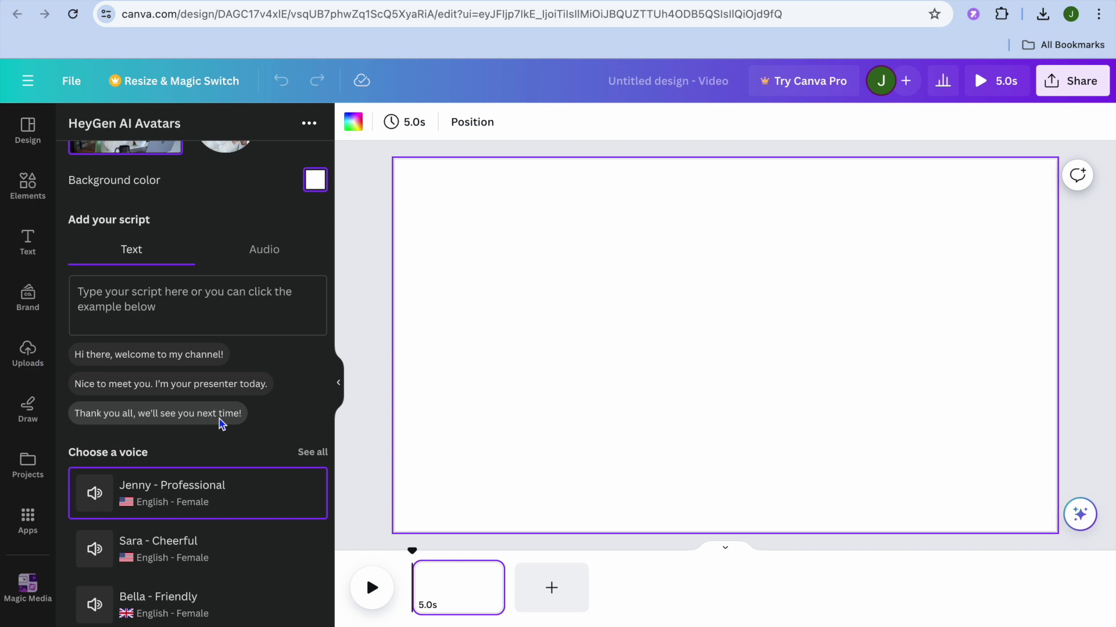
{"action": "left_click", "coordinate": [178, 385]}
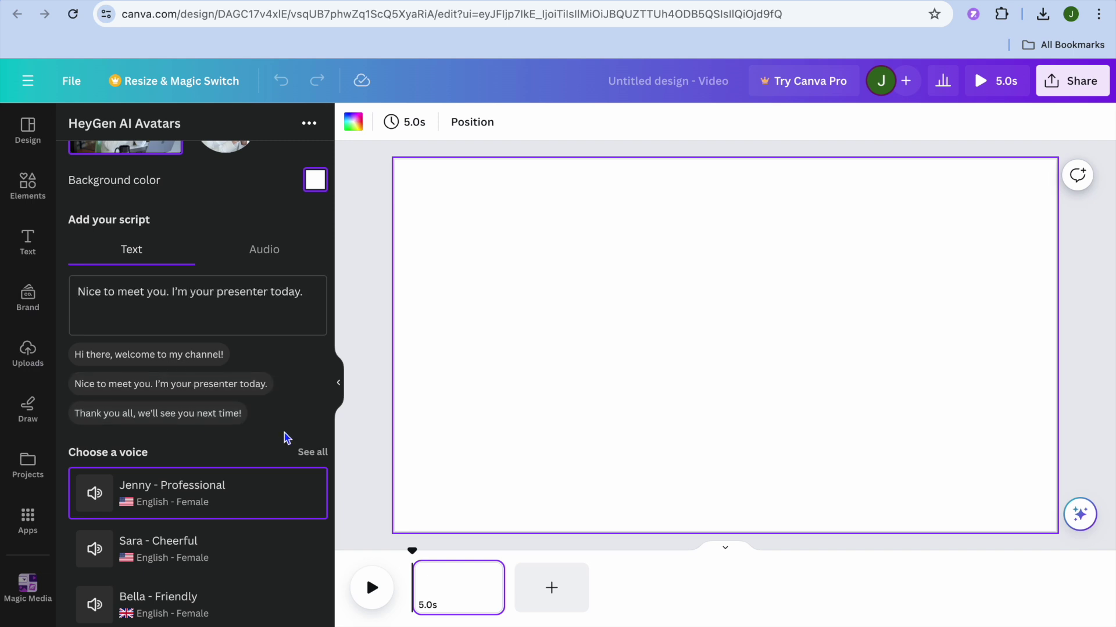
Step: Compare the audio script option, keep the text script, and bring up the full avatar voice list
{"action": "scroll", "coordinate": [289, 430], "scroll_direction": "down", "scroll_amount": 2}
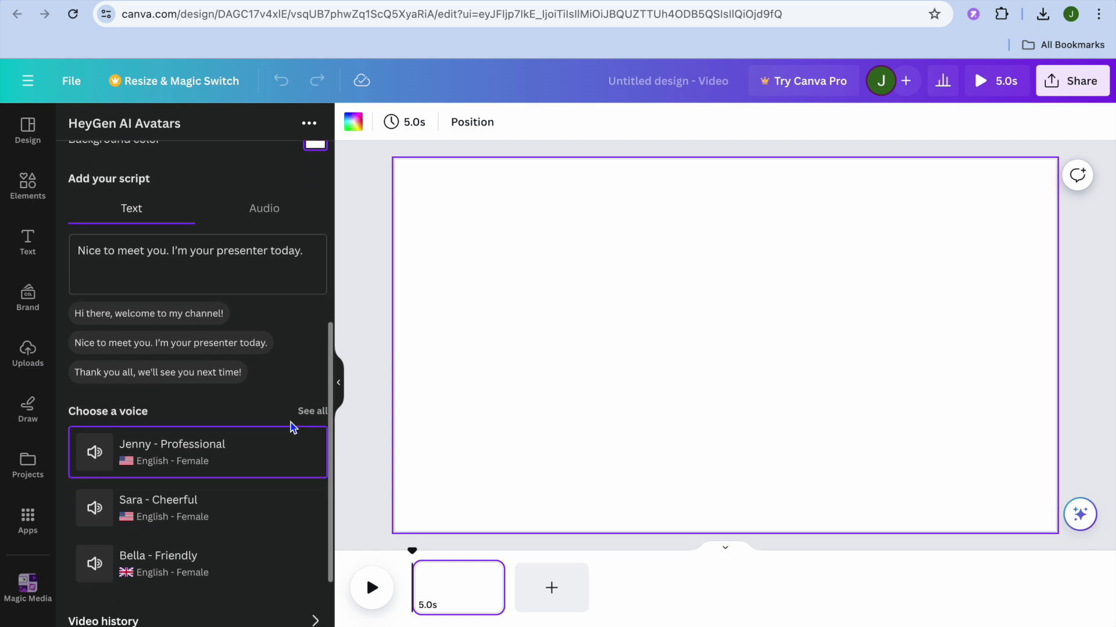
{"action": "left_click", "coordinate": [272, 216]}
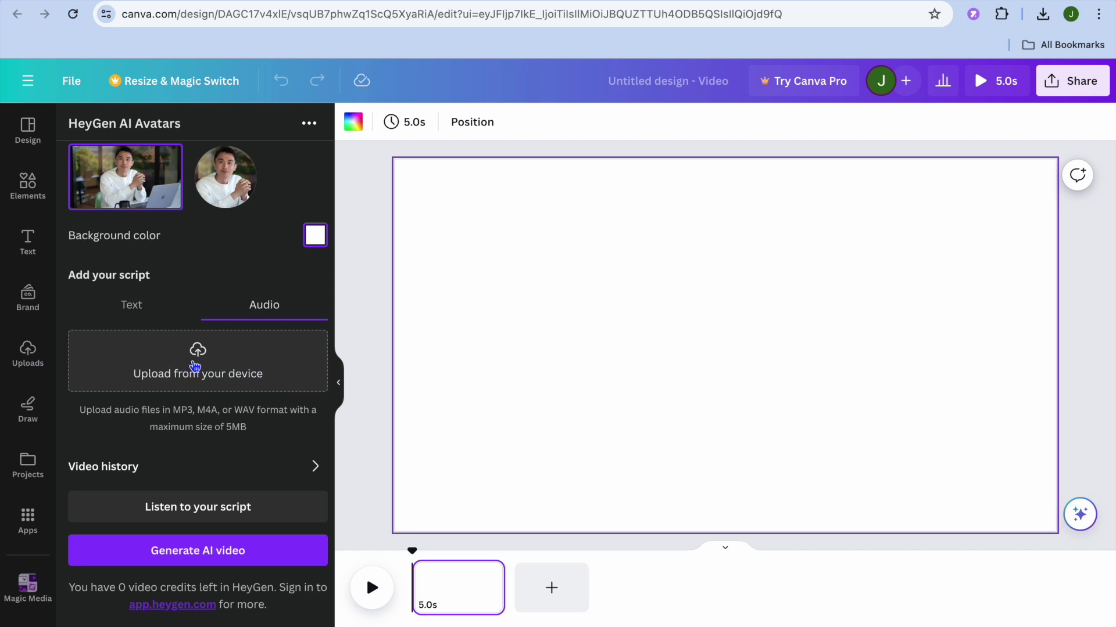
{"action": "left_click", "coordinate": [132, 307]}
{"action": "scroll", "coordinate": [131, 309], "scroll_direction": "down", "scroll_amount": 2}
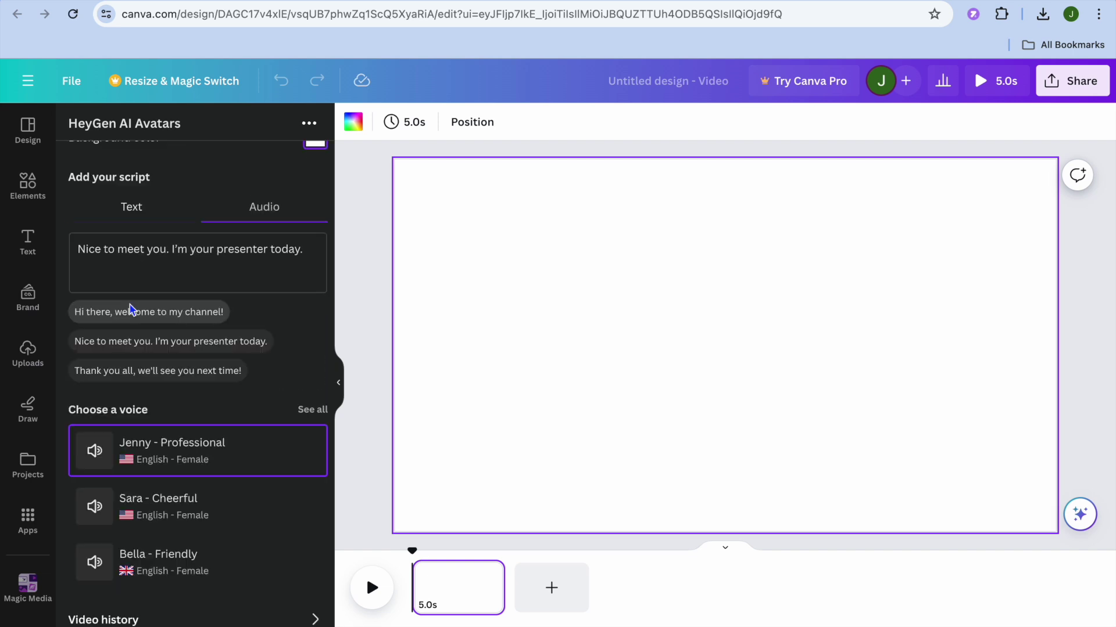
{"action": "scroll", "coordinate": [219, 439], "scroll_direction": "down", "scroll_amount": 2}
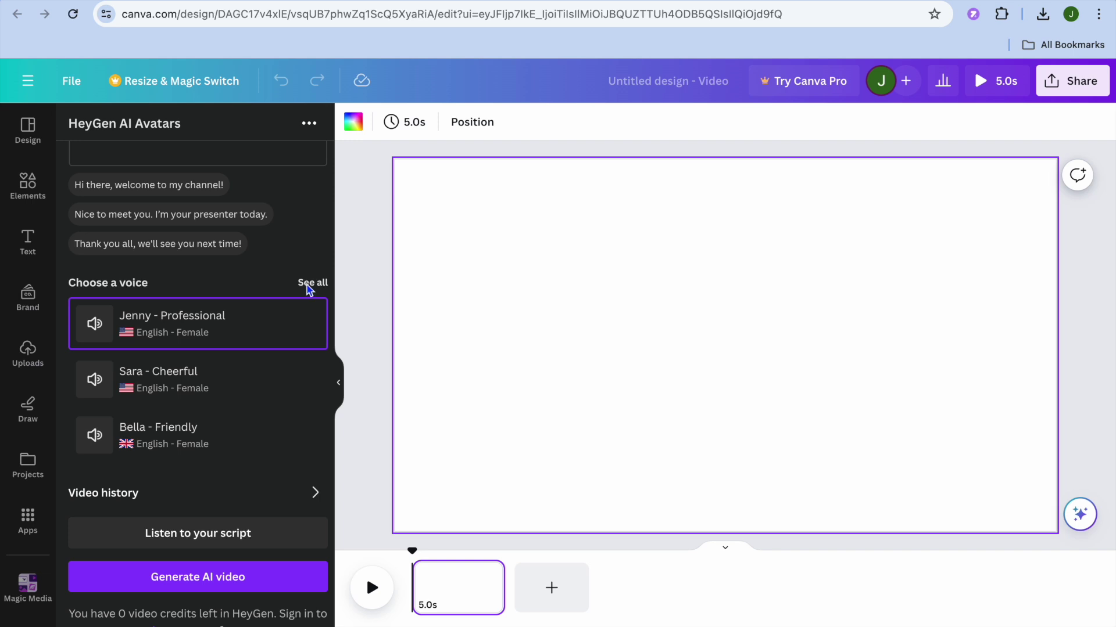
{"action": "left_click", "coordinate": [309, 285]}
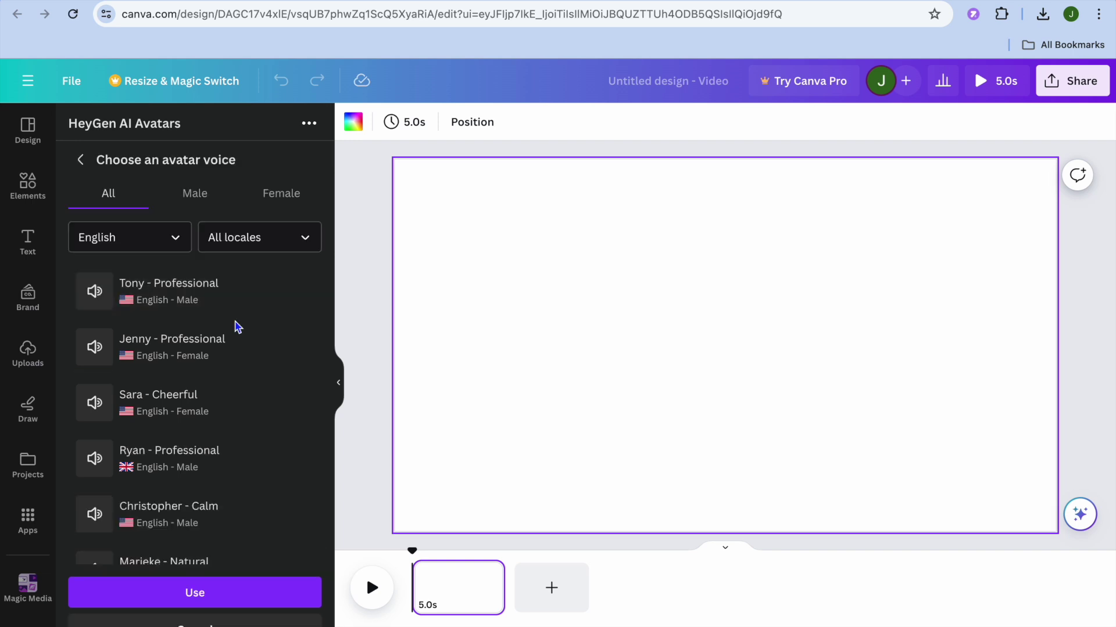
Step: Preview the Tony - Professional voice and apply it as the avatar's voice
{"action": "scroll", "coordinate": [237, 328], "scroll_direction": "down", "scroll_amount": 2}
{"action": "scroll", "coordinate": [237, 327], "scroll_direction": "up", "scroll_amount": 2}
{"action": "left_click", "coordinate": [96, 292]}
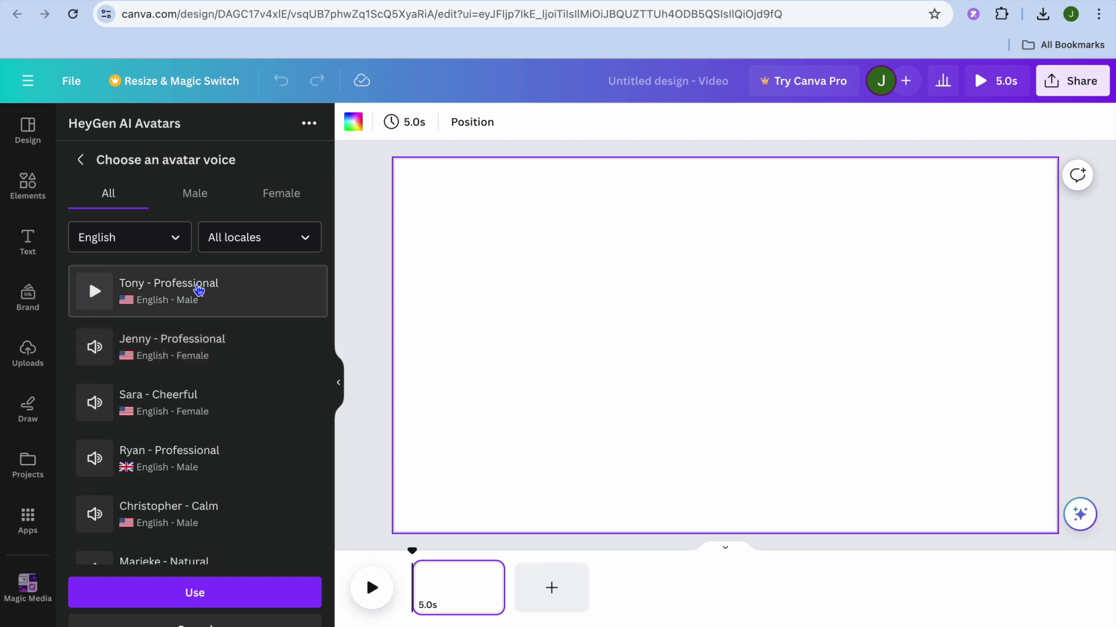
{"action": "left_click", "coordinate": [204, 293]}
{"action": "left_click", "coordinate": [189, 591]}
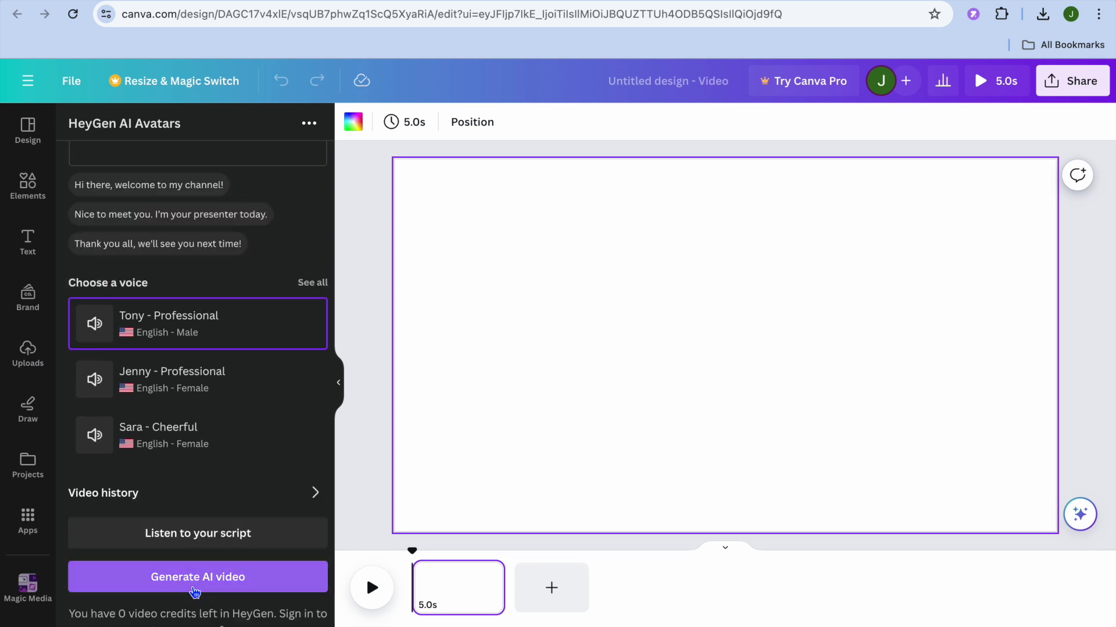
{"action": "scroll", "coordinate": [195, 592], "scroll_direction": "down", "scroll_amount": 1}
Step: Try generating the avatar video, then open Video history after the insufficient-credits error
{"action": "left_click", "coordinate": [210, 562]}
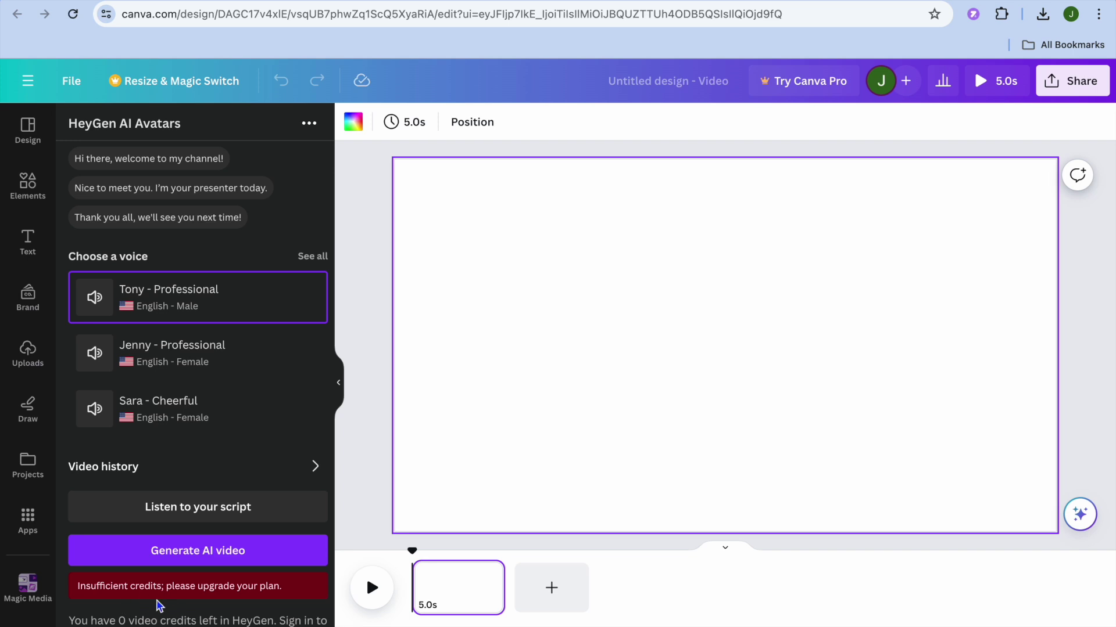
{"action": "scroll", "coordinate": [158, 606], "scroll_direction": "up", "scroll_amount": 1}
{"action": "scroll", "coordinate": [158, 606], "scroll_direction": "down", "scroll_amount": 2}
{"action": "scroll", "coordinate": [159, 606], "scroll_direction": "up", "scroll_amount": 1}
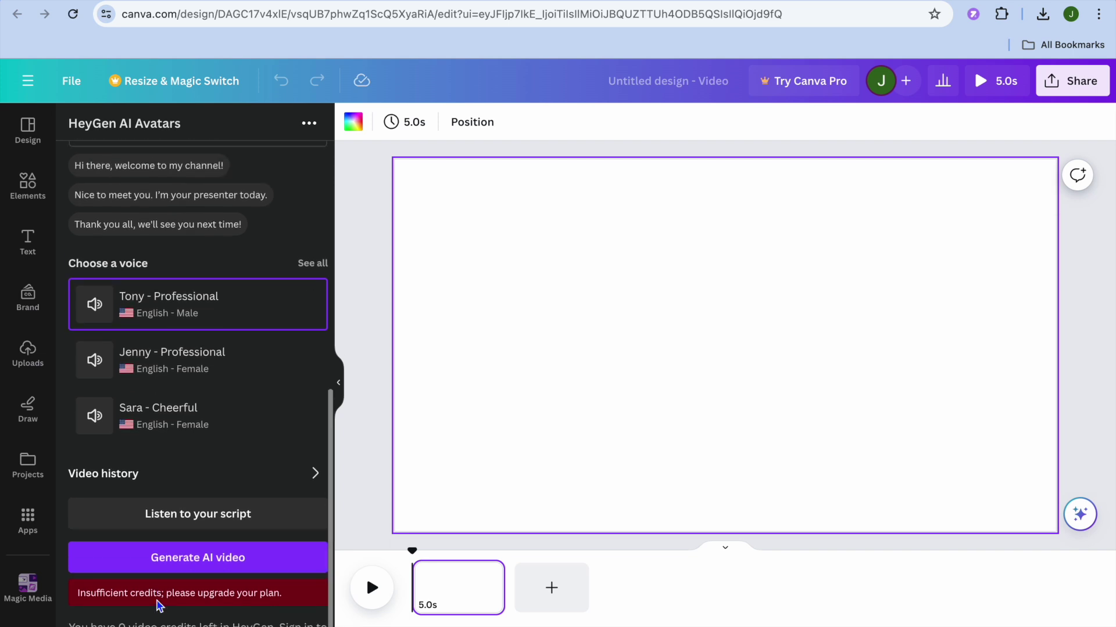
{"action": "scroll", "coordinate": [158, 606], "scroll_direction": "up", "scroll_amount": 8}
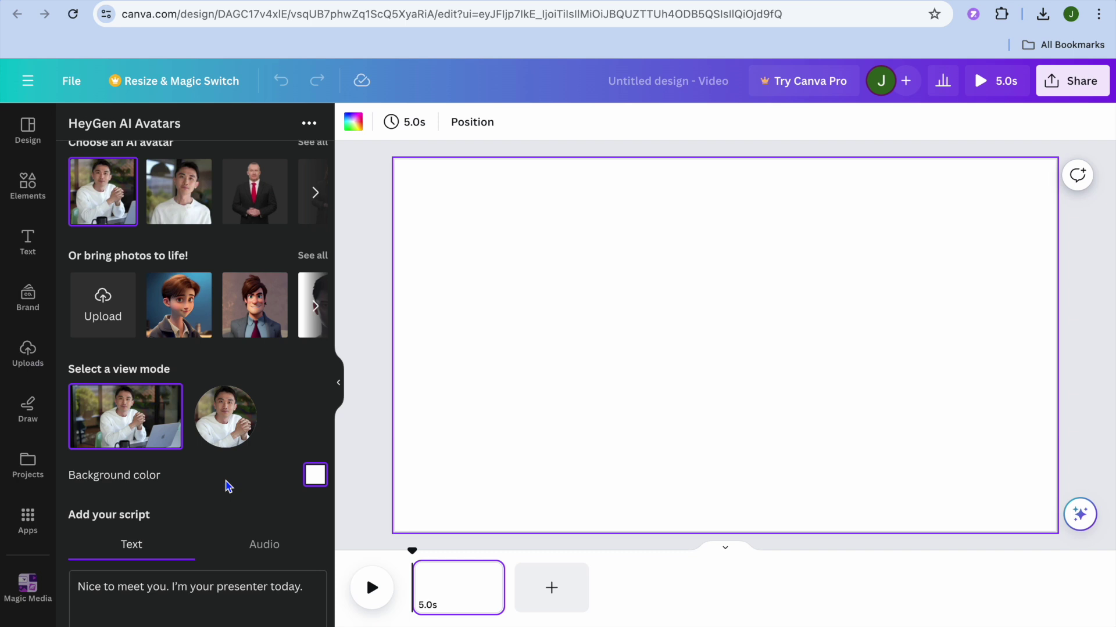
{"action": "scroll", "coordinate": [227, 485], "scroll_direction": "down", "scroll_amount": 8}
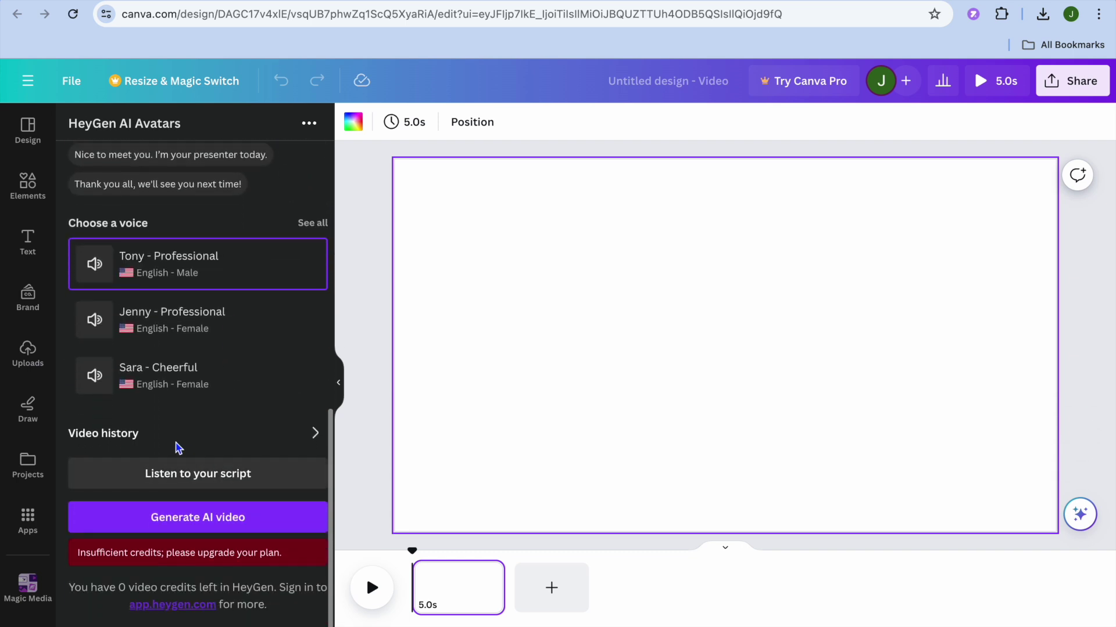
{"action": "left_click", "coordinate": [316, 438]}
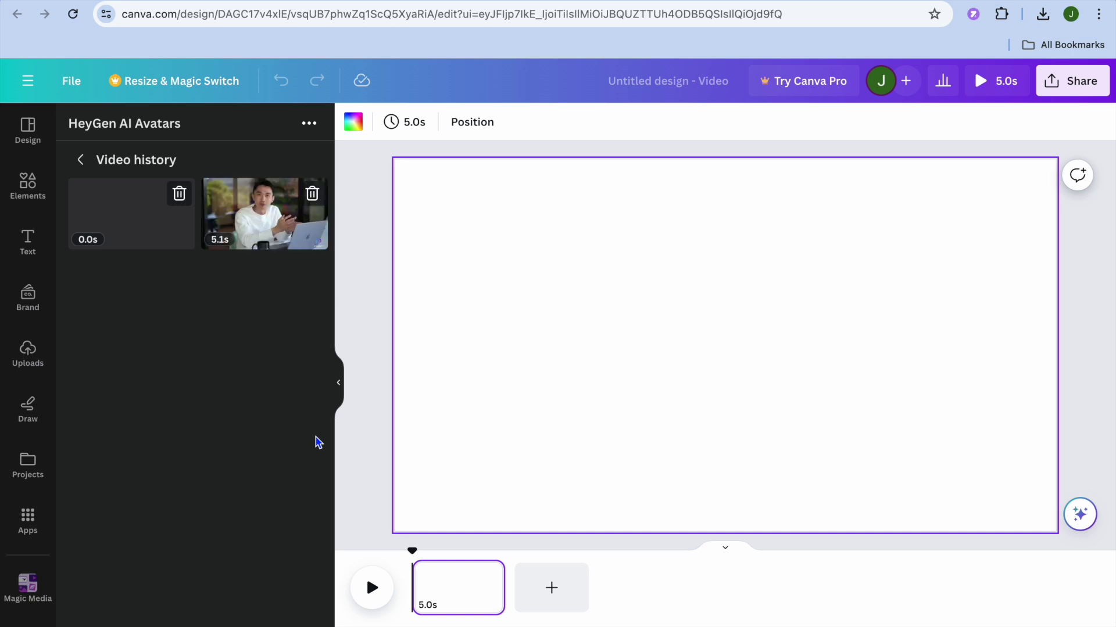
Step: Add the 5.1s history video, set it as the page background, and play the design
{"action": "left_click", "coordinate": [255, 226]}
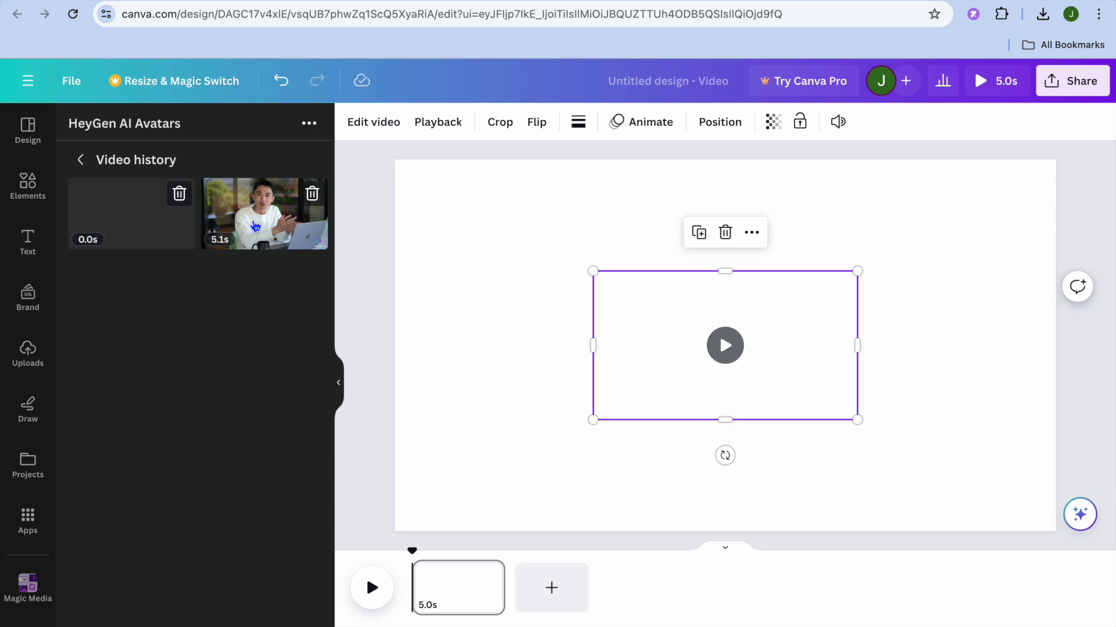
{"action": "left_click", "coordinate": [751, 232]}
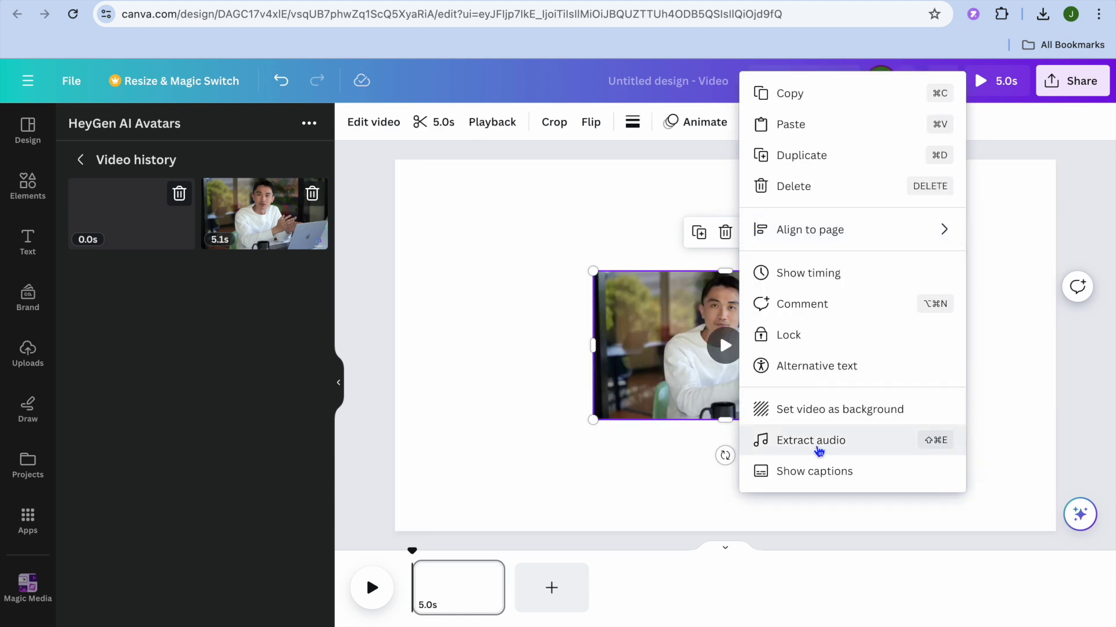
{"action": "left_click", "coordinate": [828, 409]}
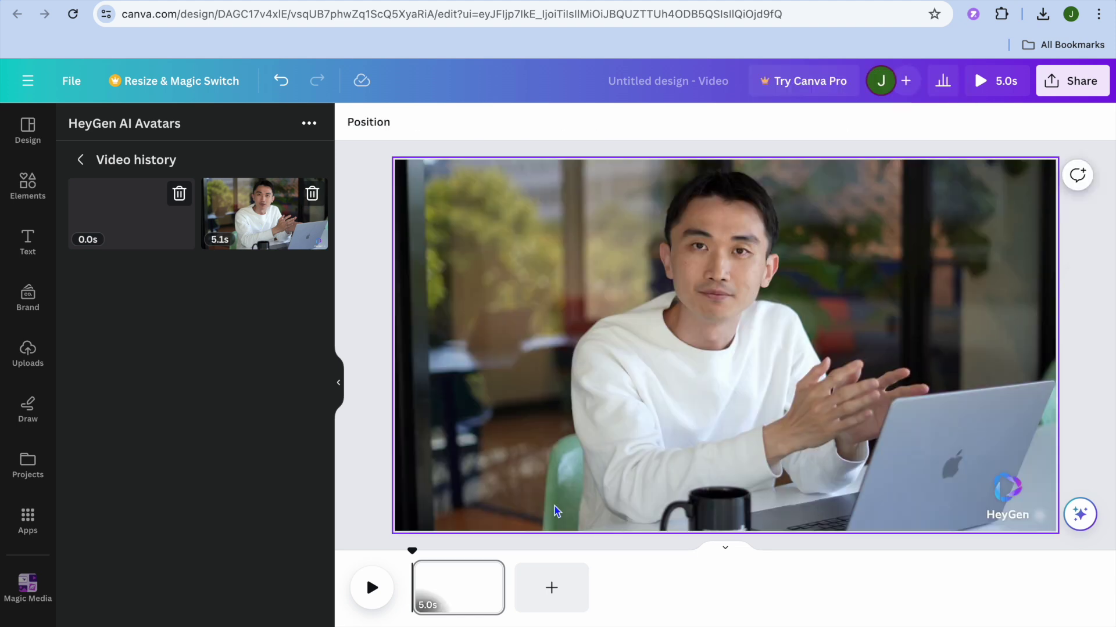
{"action": "left_click", "coordinate": [372, 588]}
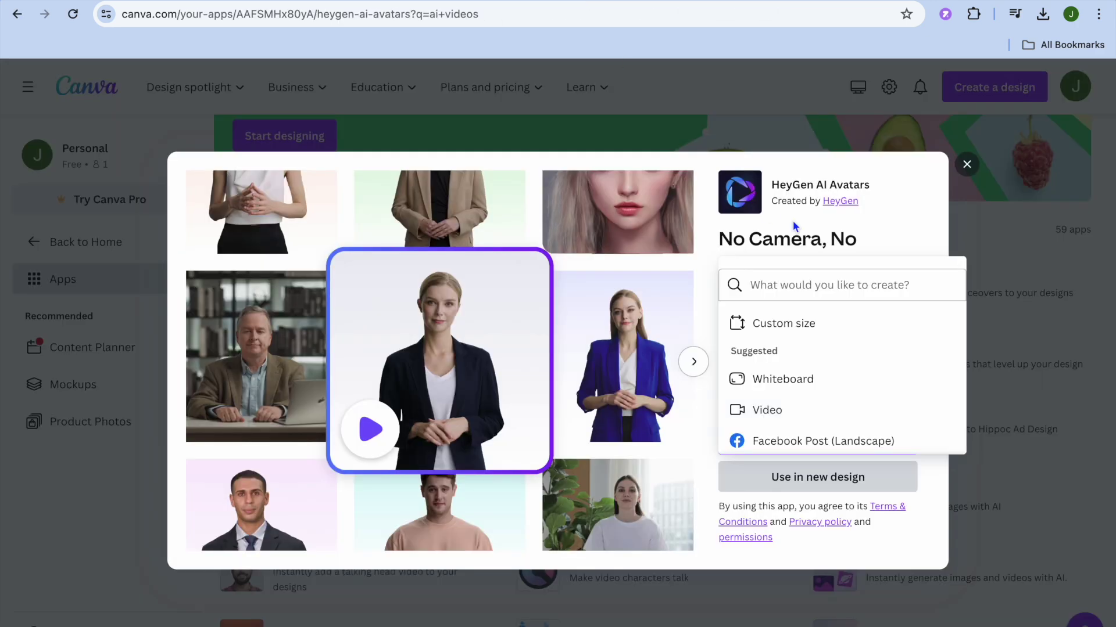
Step: Close HeyGen and launch D-ID AI Presenters in a new Video design
{"action": "left_click", "coordinate": [967, 164]}
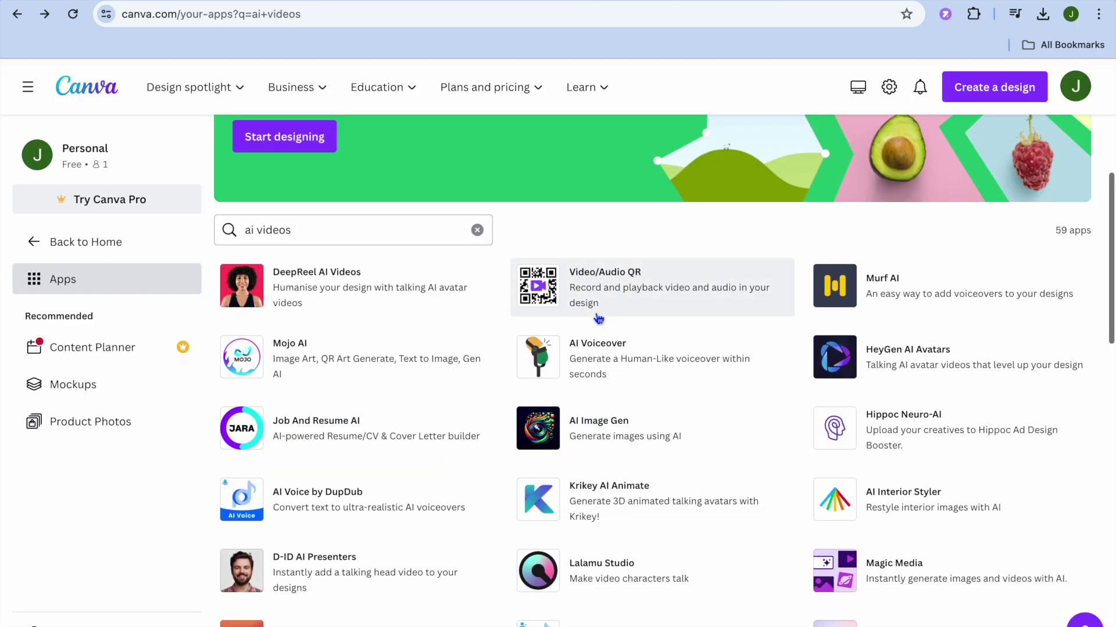
{"action": "left_click", "coordinate": [310, 559]}
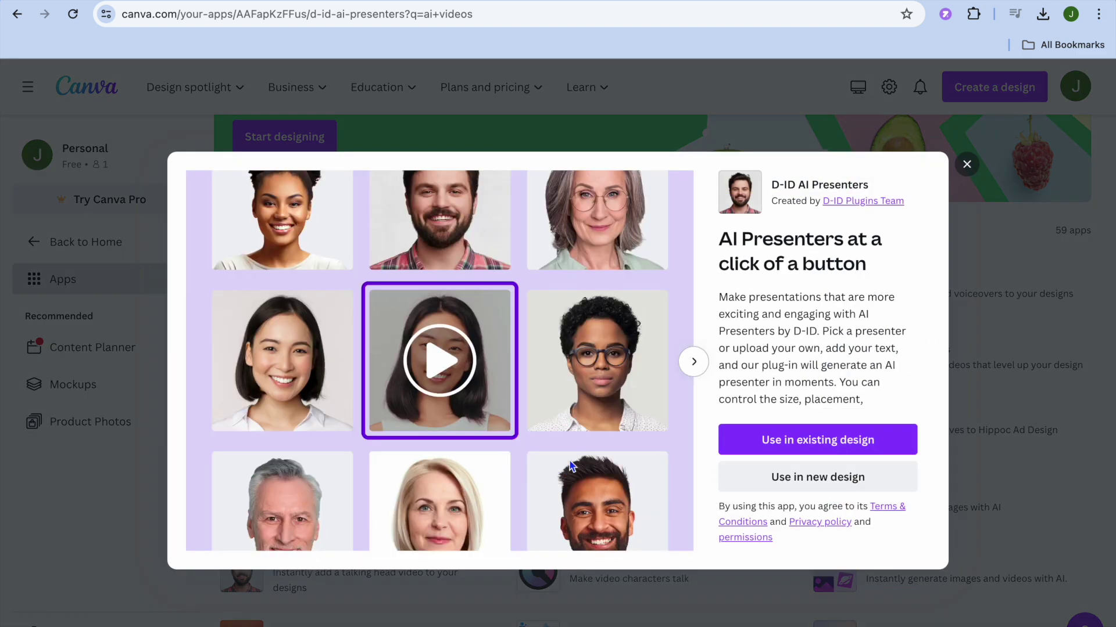
{"action": "left_click", "coordinate": [772, 484]}
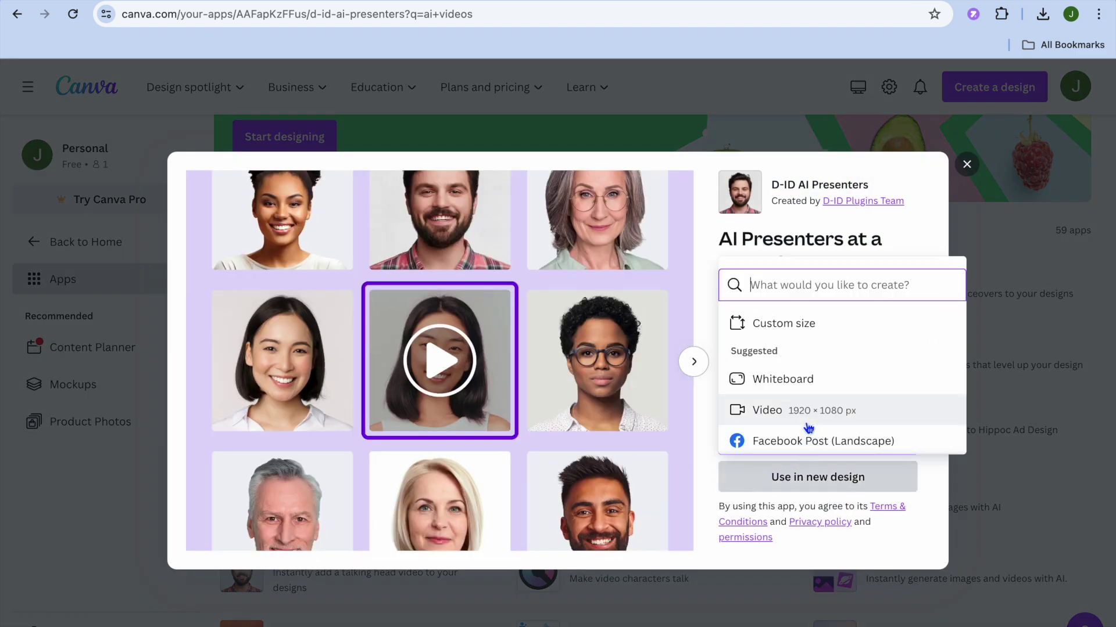
{"action": "left_click", "coordinate": [795, 410]}
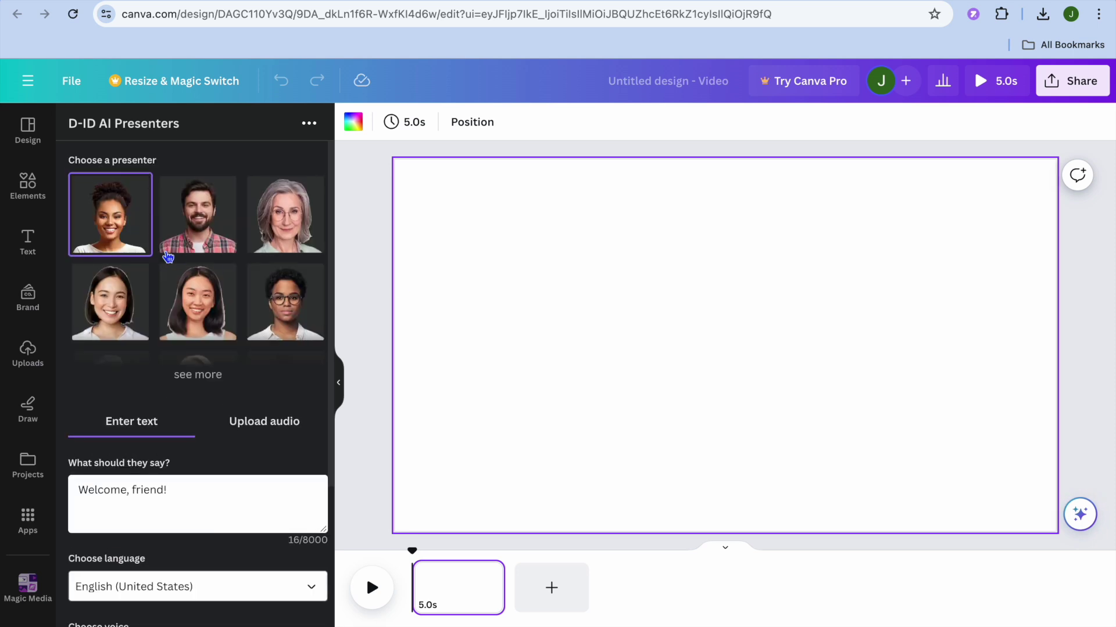
Step: Choose the bearded man as the D-ID presenter, keeping a text script
{"action": "left_click", "coordinate": [210, 231]}
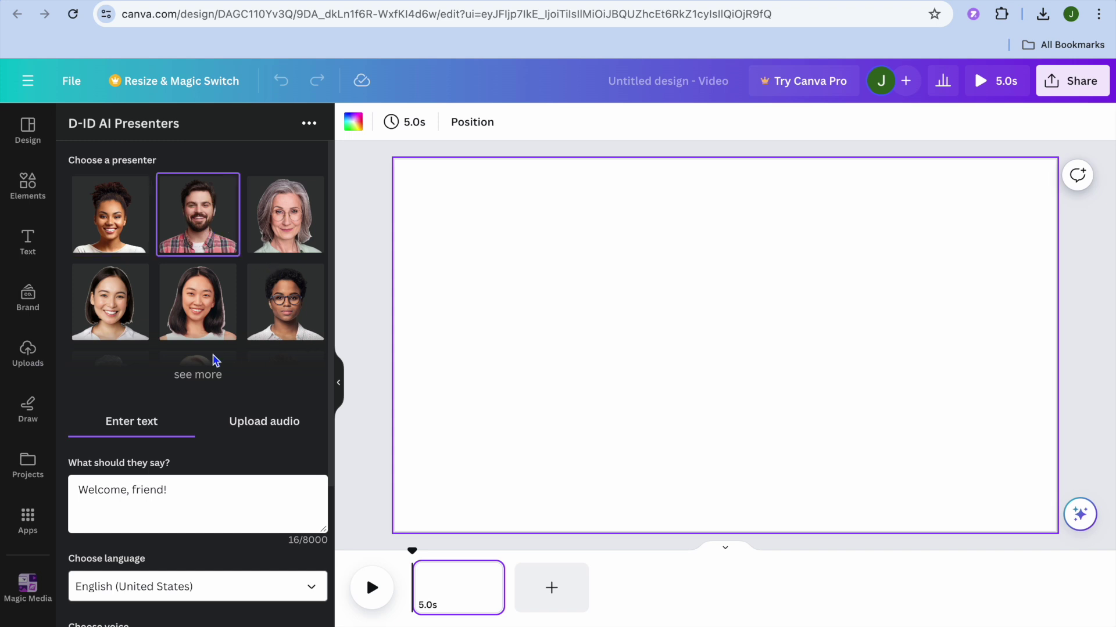
{"action": "scroll", "coordinate": [215, 360], "scroll_direction": "down", "scroll_amount": 3}
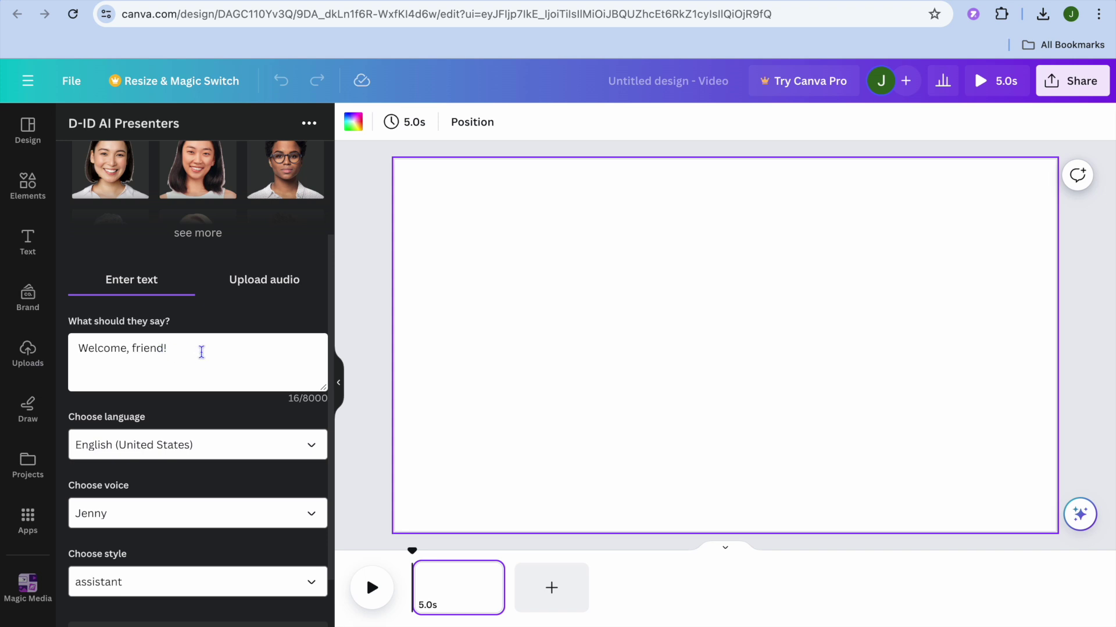
{"action": "left_click", "coordinate": [268, 280]}
{"action": "left_click", "coordinate": [142, 394]}
{"action": "scroll", "coordinate": [173, 472], "scroll_direction": "down", "scroll_amount": 4}
{"action": "scroll", "coordinate": [172, 472], "scroll_direction": "down", "scroll_amount": 1}
Step: Keep English (United States) as the language and pick Brian as the presenter's voice
{"action": "left_click", "coordinate": [288, 323]}
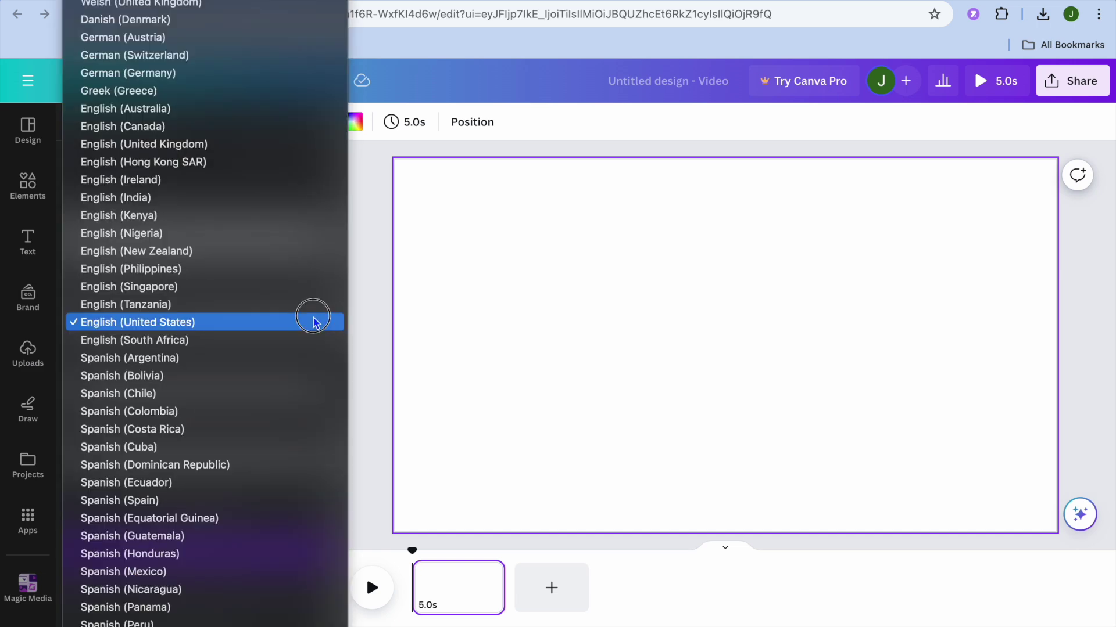
{"action": "left_click", "coordinate": [357, 295]}
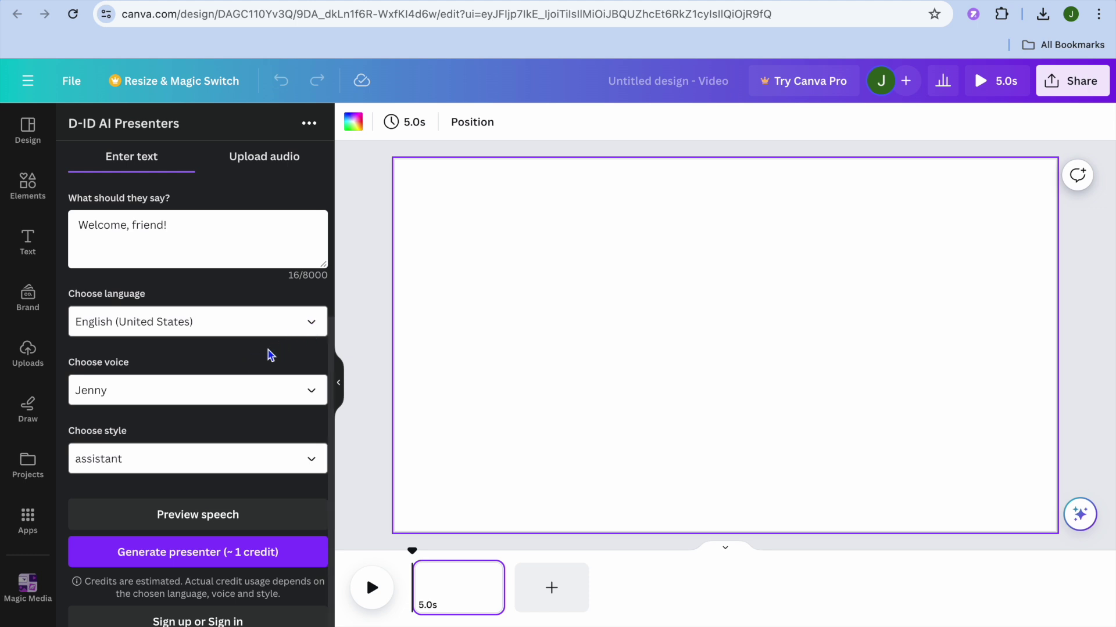
{"action": "left_click", "coordinate": [314, 397]}
{"action": "left_click", "coordinate": [289, 377]}
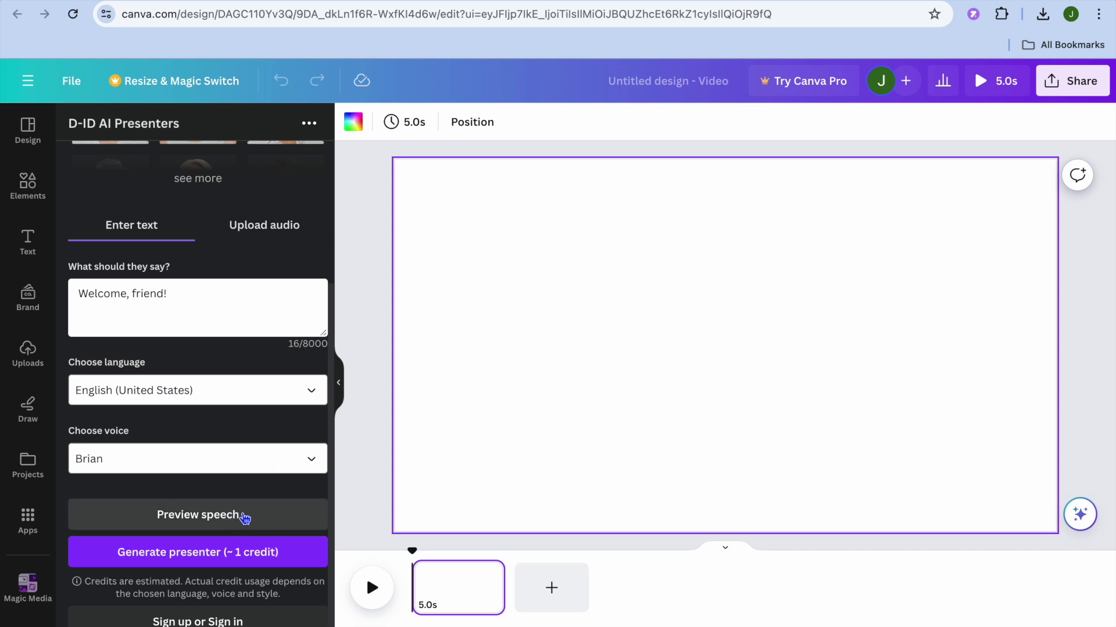
{"action": "scroll", "coordinate": [244, 518], "scroll_direction": "up", "scroll_amount": 1}
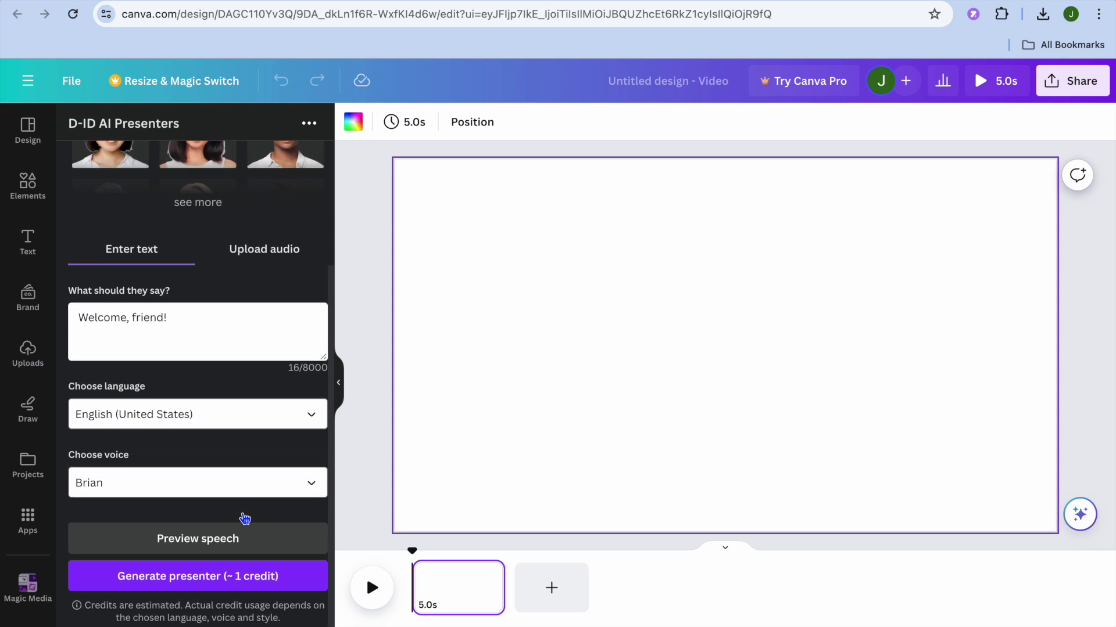
{"action": "scroll", "coordinate": [245, 518], "scroll_direction": "down", "scroll_amount": 1}
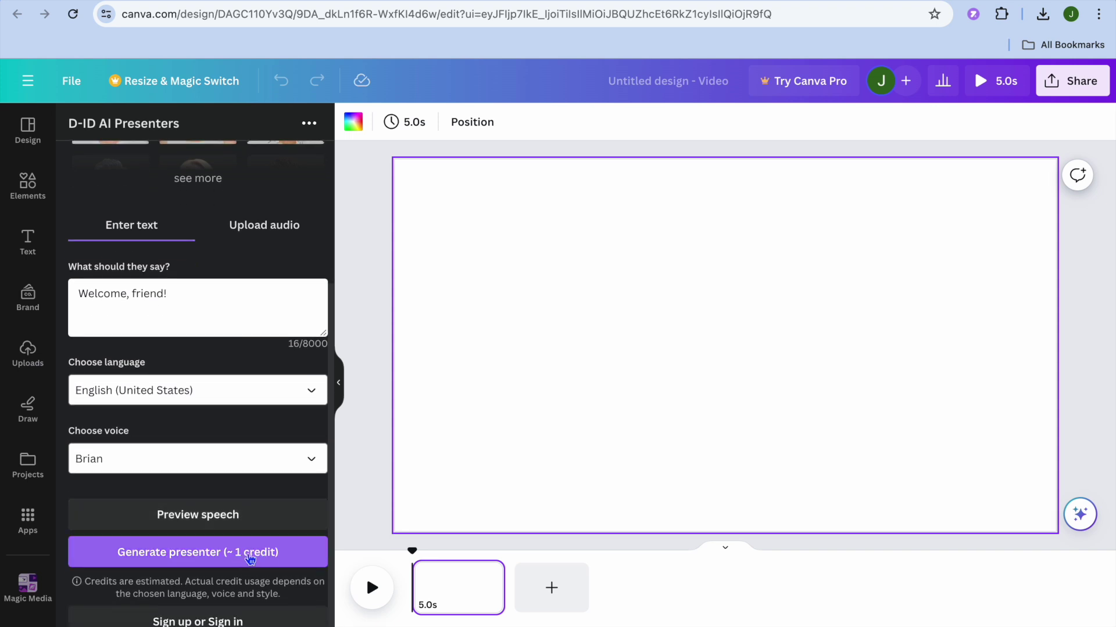
{"action": "scroll", "coordinate": [252, 559], "scroll_direction": "up", "scroll_amount": 3}
{"action": "scroll", "coordinate": [251, 560], "scroll_direction": "up", "scroll_amount": 1}
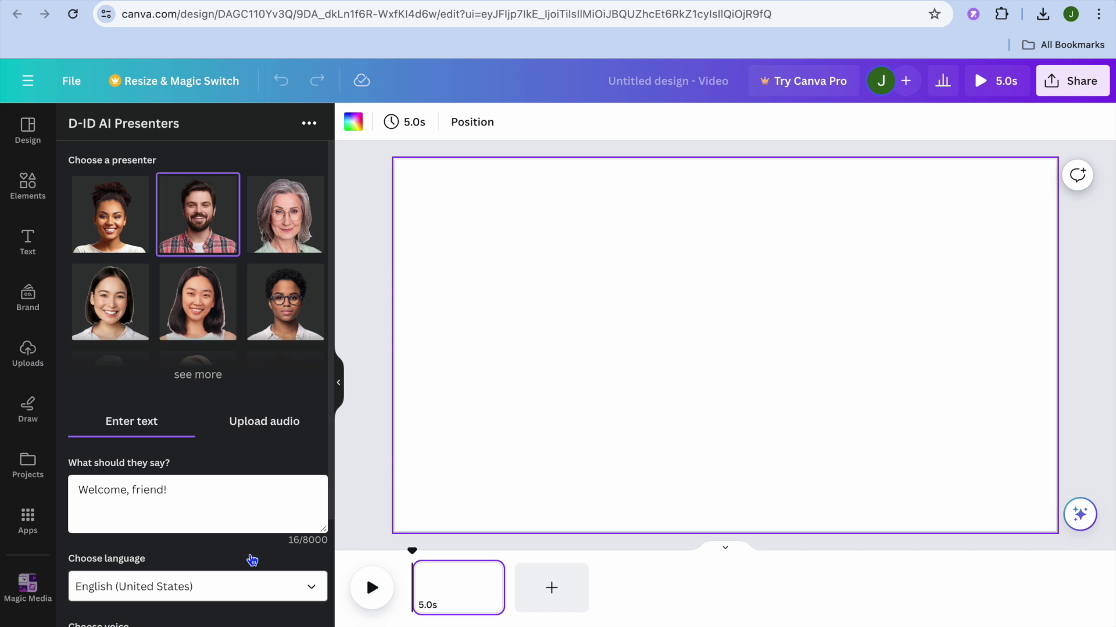